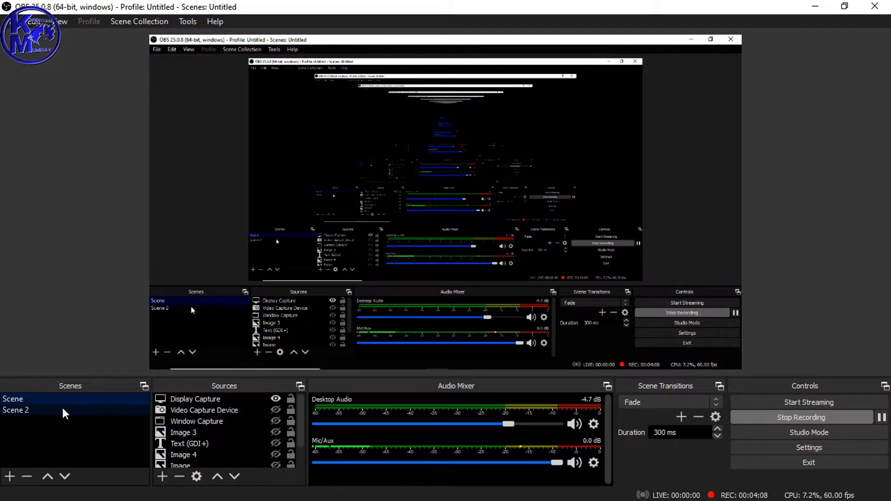
# - Examine the sources of the first scene and the source types that can be added
pyautogui.click(178, 398)
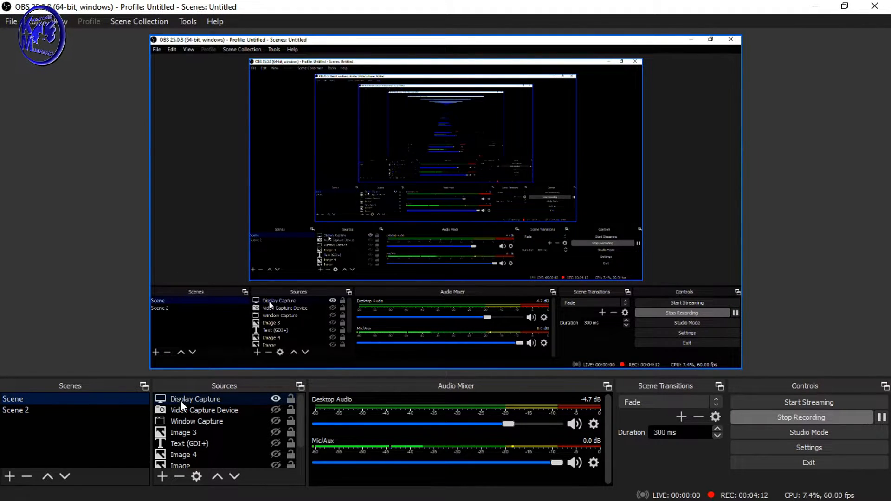
pyautogui.click(185, 408)
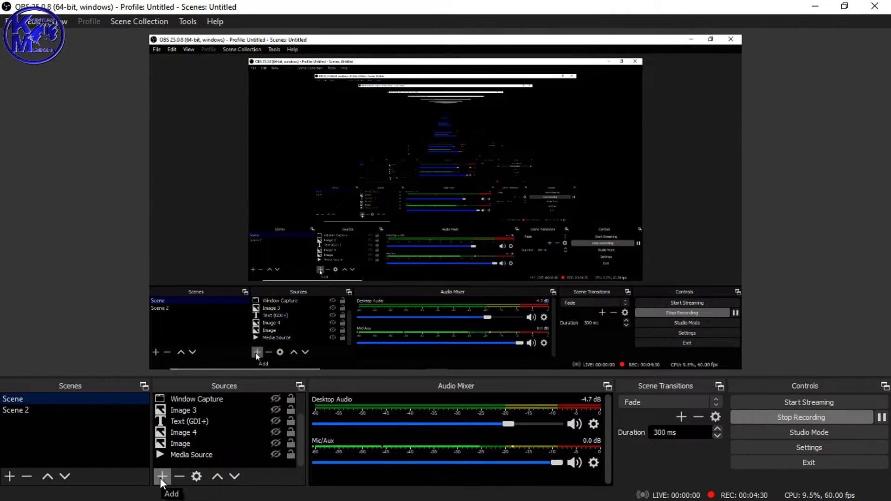
pyautogui.click(160, 478)
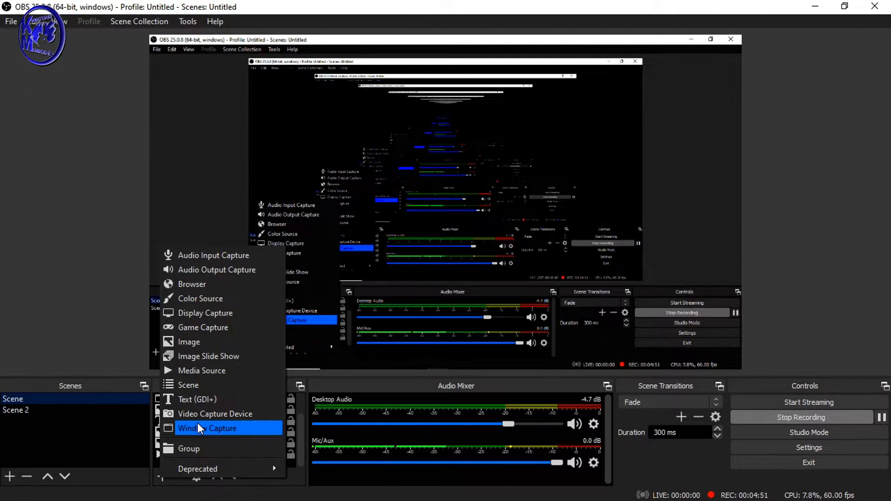
pyautogui.click(144, 439)
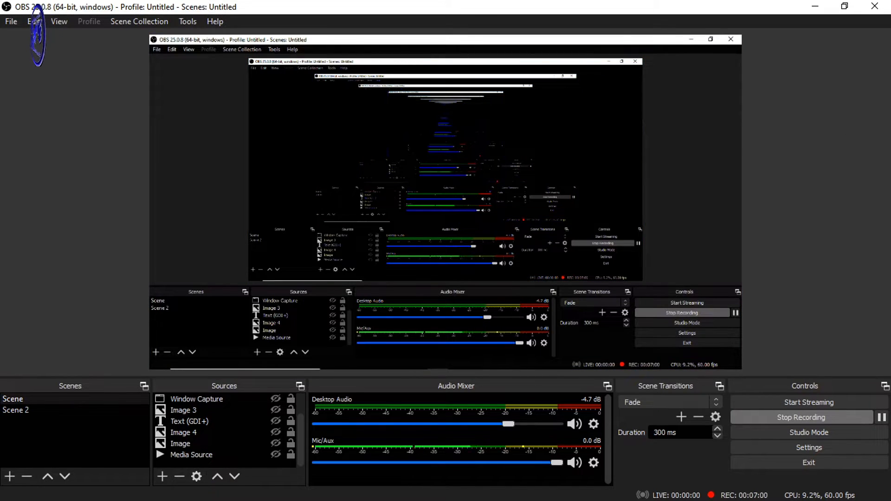
# - Turn on Studio Mode and try the manual transition slider between Preview and Program
pyautogui.click(803, 434)
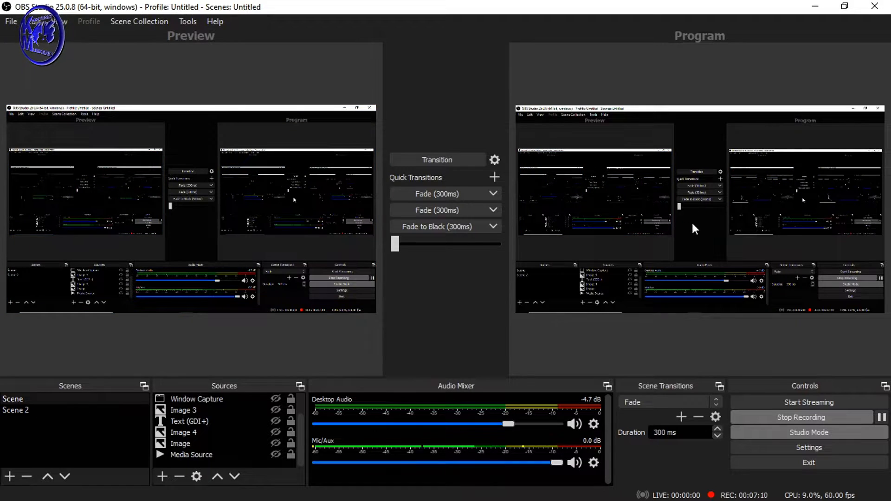
pyautogui.moveTo(397, 247); pyautogui.dragTo(524, 251)
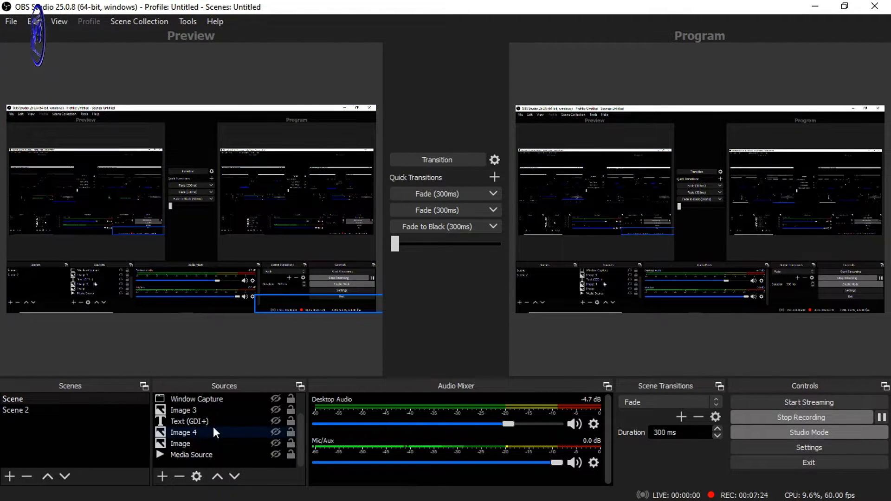
# - Open the program settings and examine the streaming services available under the Stream settings
pyautogui.click(736, 447)
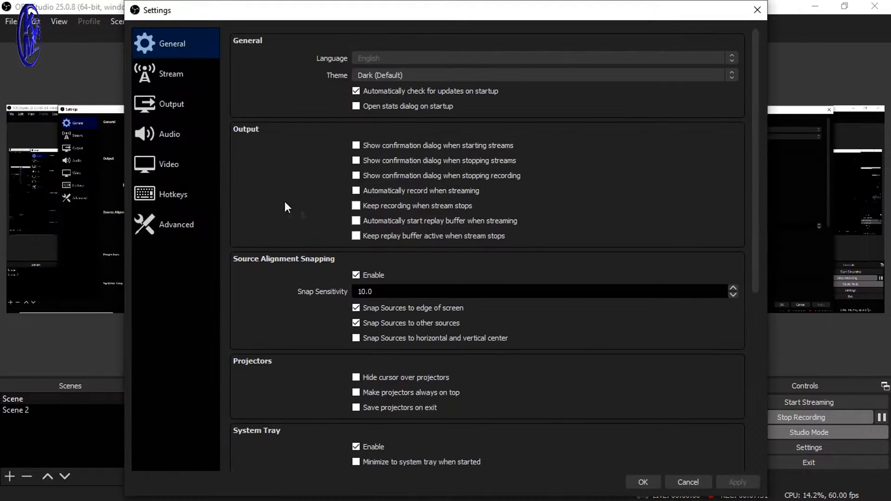
pyautogui.click(169, 75)
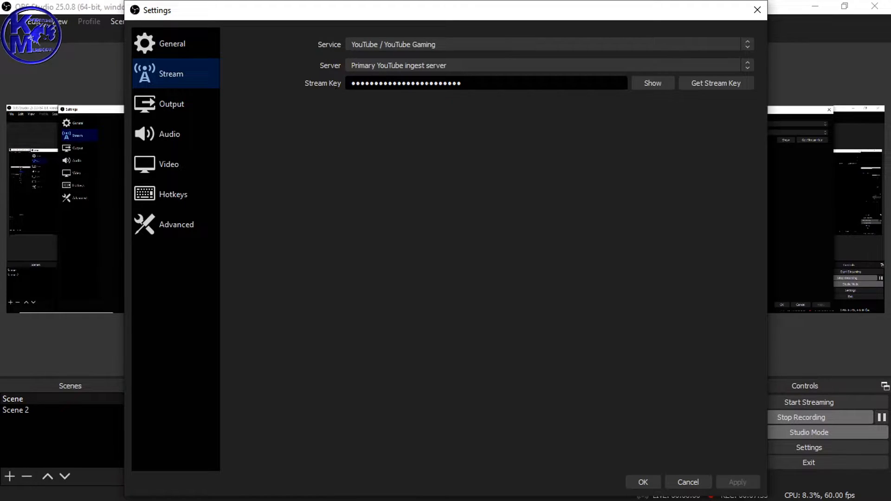
pyautogui.click(443, 44)
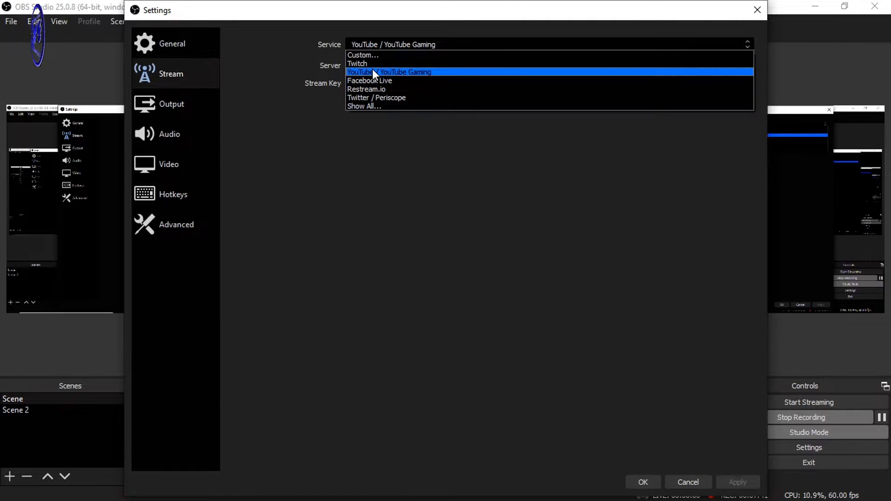
pyautogui.click(366, 140)
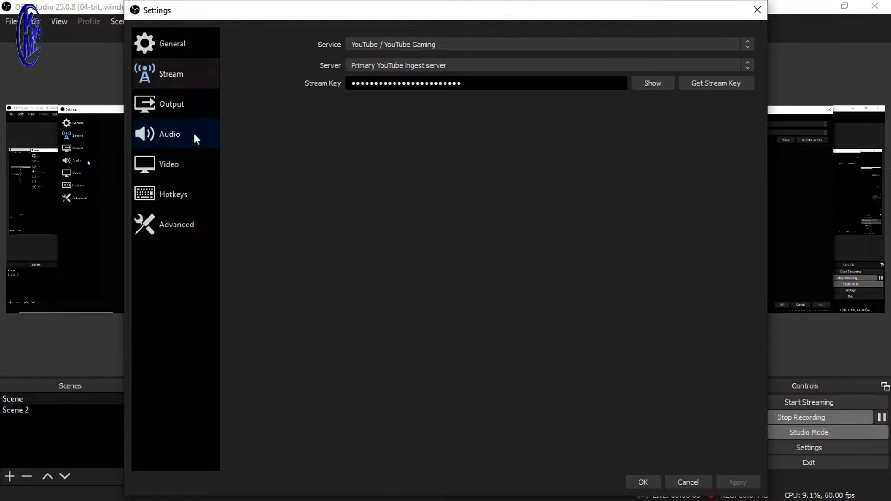
# - Examine the Output and Audio settings, including the available Desktop Audio devices, and close the settings
pyautogui.click(188, 113)
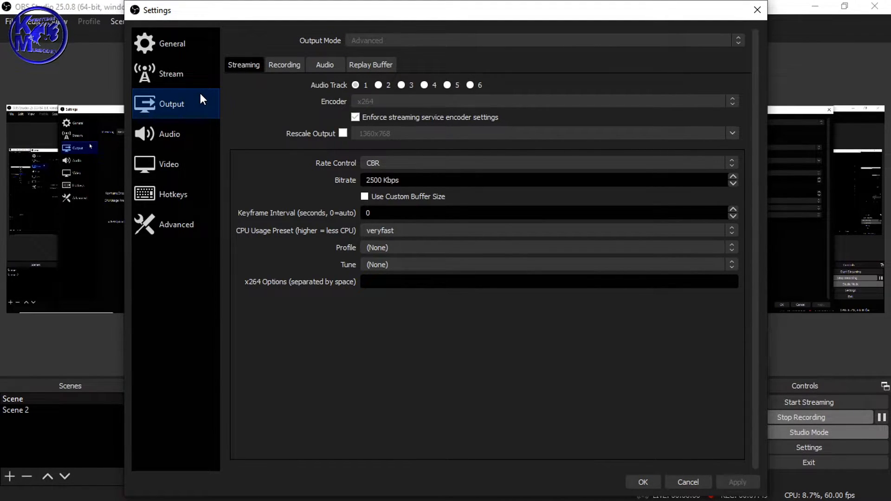
pyautogui.click(163, 132)
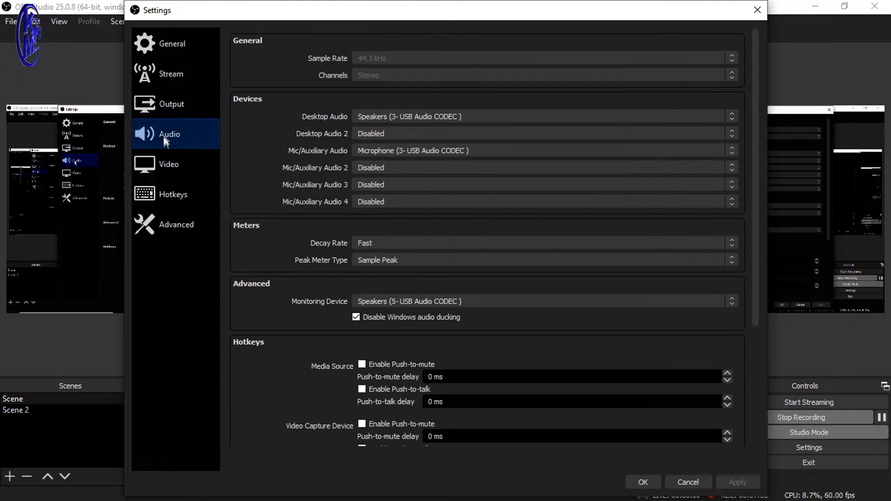
pyautogui.click(410, 117)
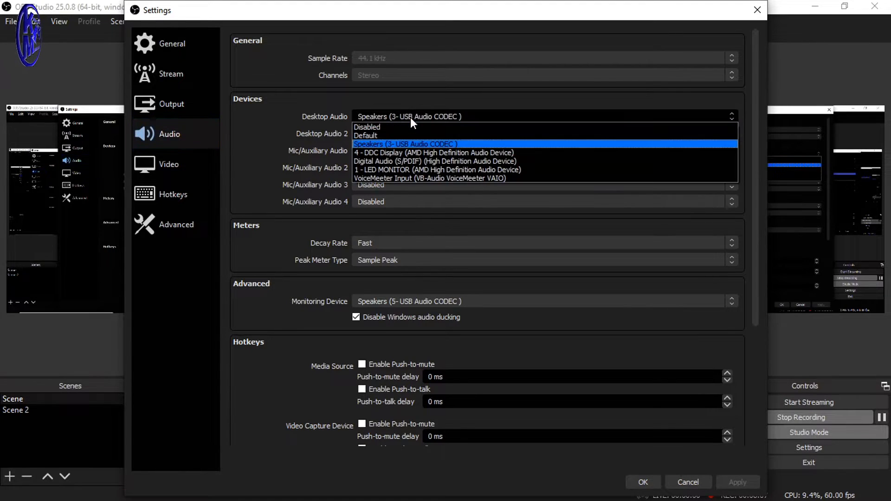
pyautogui.click(411, 118)
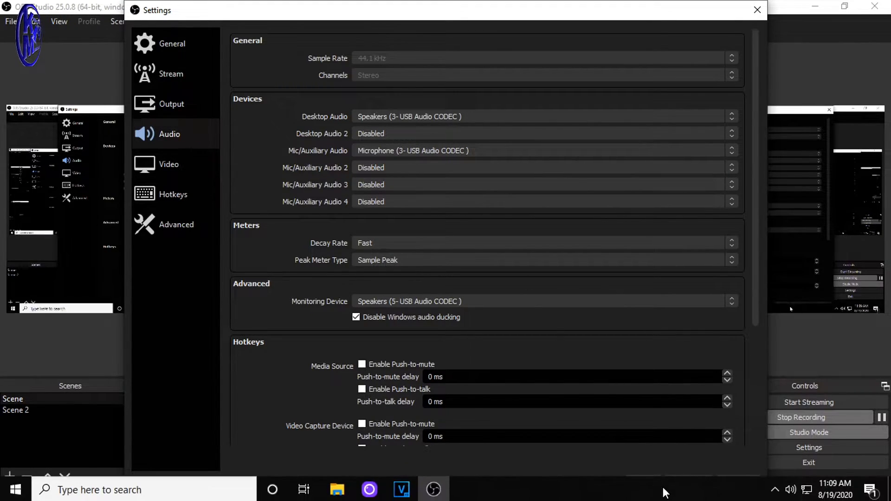
pyautogui.click(649, 482)
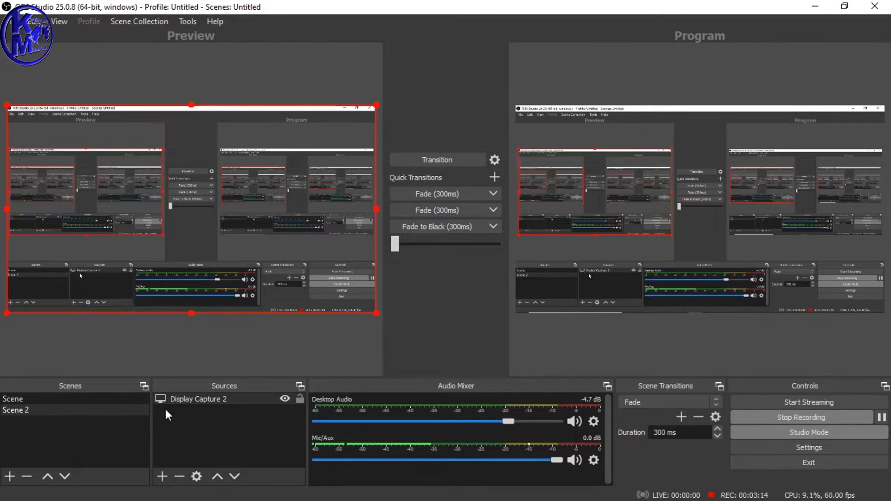
# - Add a new image source named "Image background" to Scene 2
pyautogui.click(163, 476)
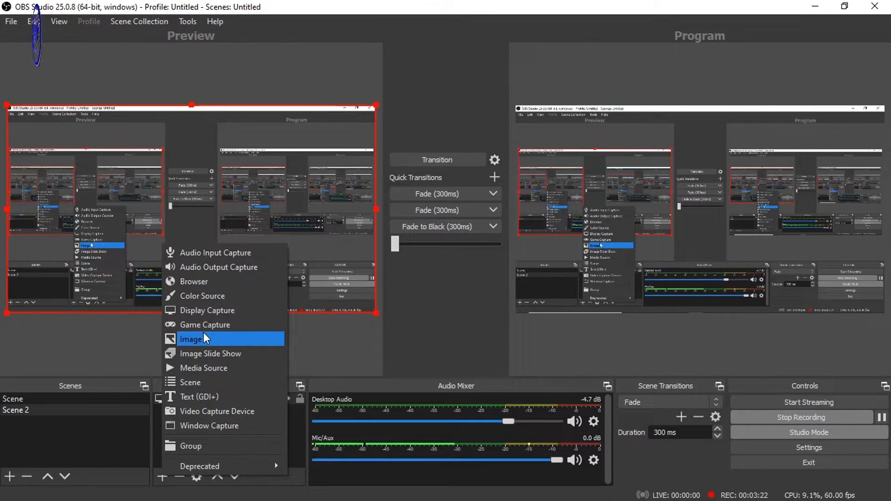
pyautogui.click(202, 344)
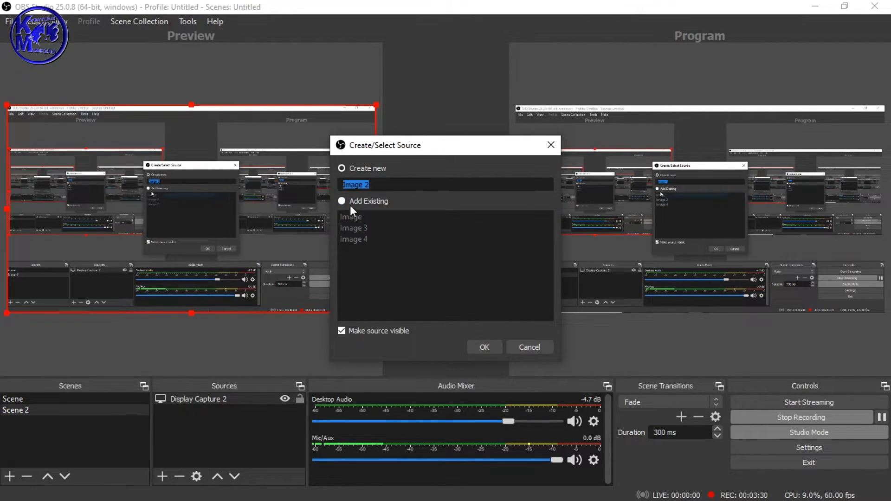
pyautogui.click(395, 183)
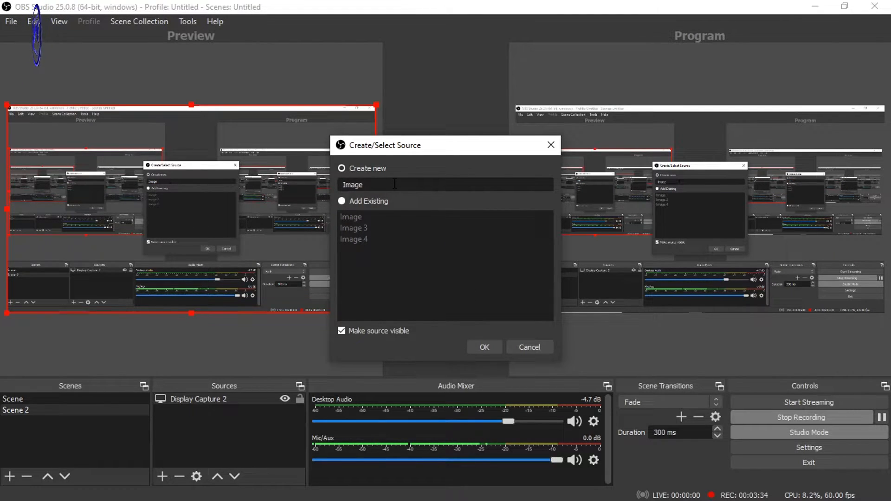
pyautogui.write('background')
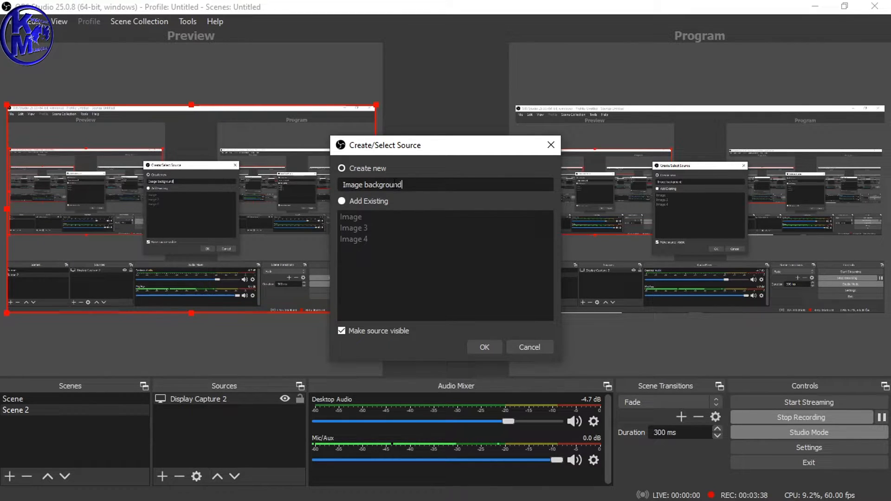
pyautogui.click(483, 348)
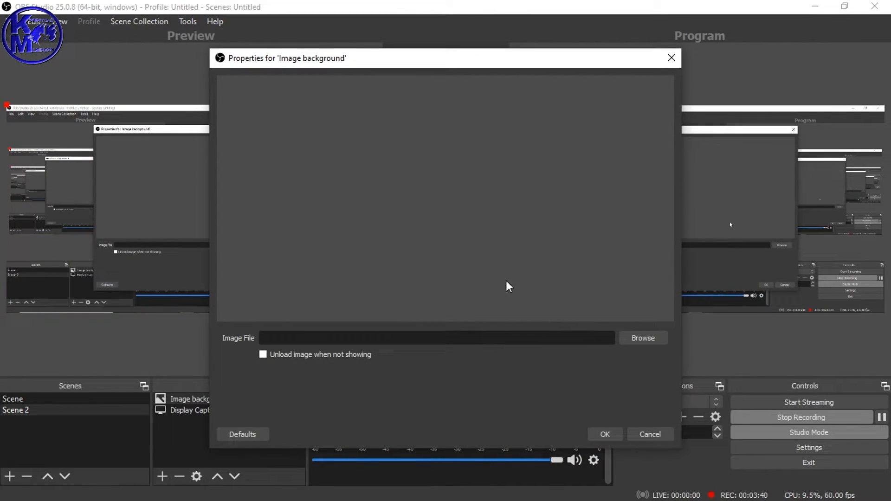
# - Load abstract-futuristic-background_23-2148392654.jpg from the Downloads folder as the background source's image
pyautogui.click(651, 342)
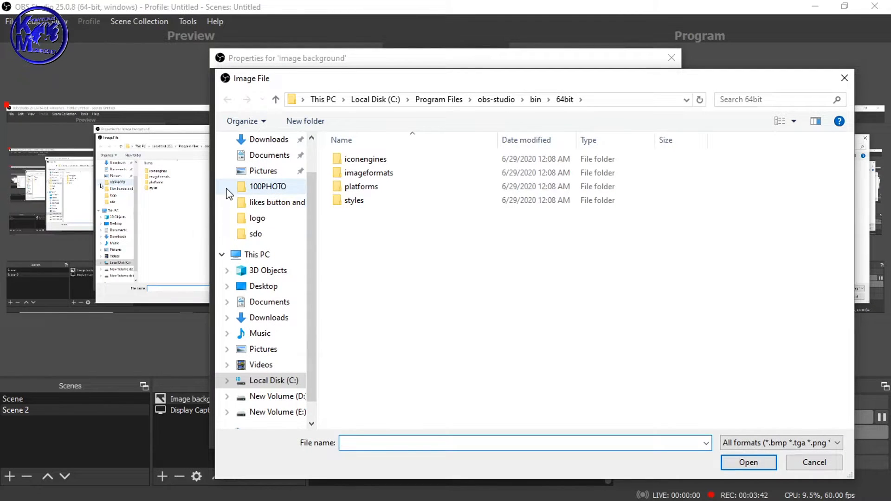
pyautogui.click(268, 139)
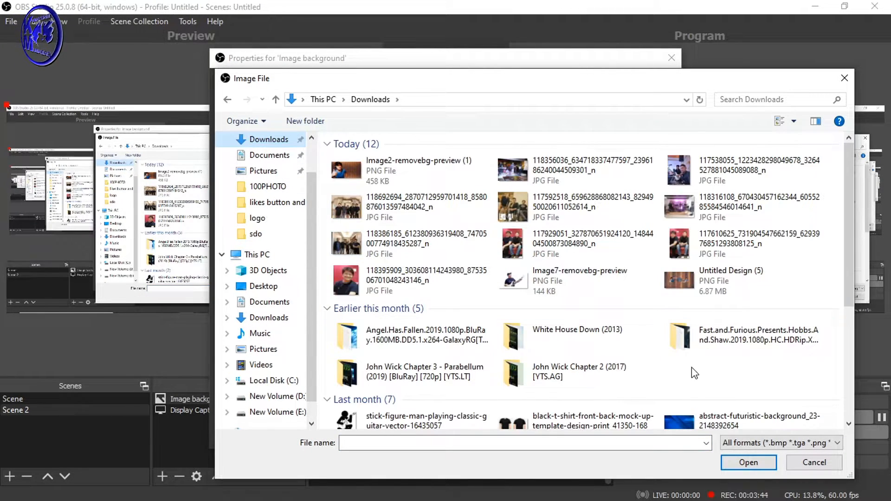
pyautogui.doubleClick(678, 429)
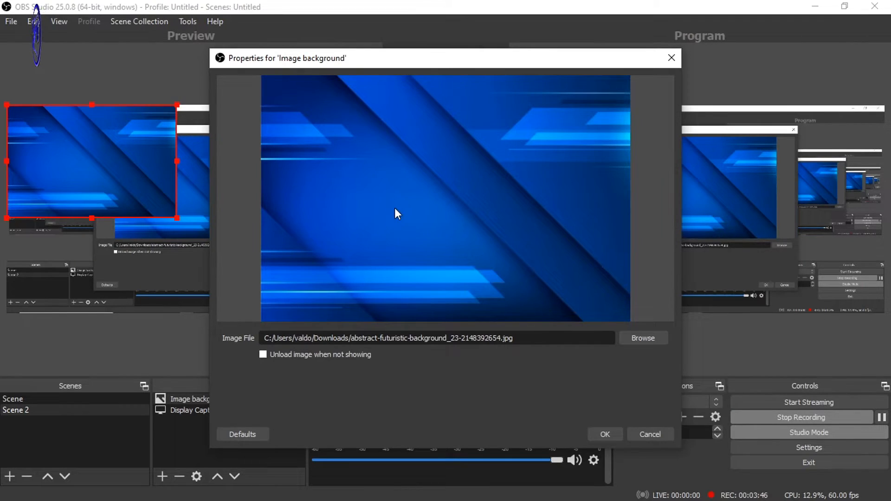
pyautogui.click(606, 433)
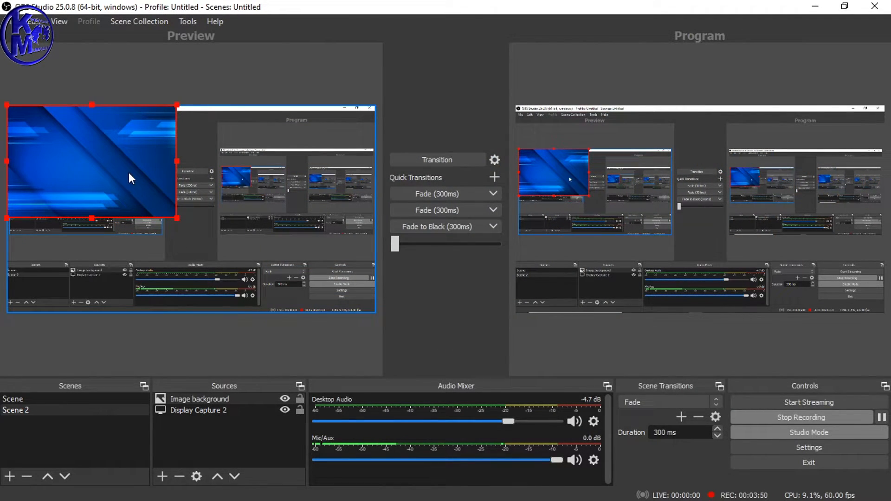
# - Enlarge the background image to the full canvas width and shift it up until its lower edge meets the canvas's bottom edge
pyautogui.moveTo(129, 173)
pyautogui.mouseDown()
pyautogui.moveTo(247, 207)
pyautogui.moveTo(142, 198)
pyautogui.moveTo(131, 179)
pyautogui.moveTo(324, 183)
pyautogui.moveTo(130, 175)
pyautogui.mouseUp()
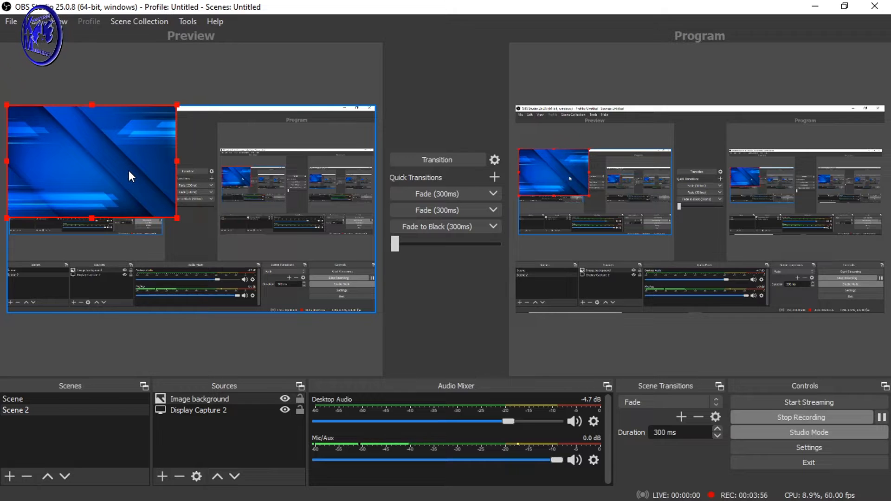
pyautogui.moveTo(177, 218); pyautogui.dragTo(375, 300)
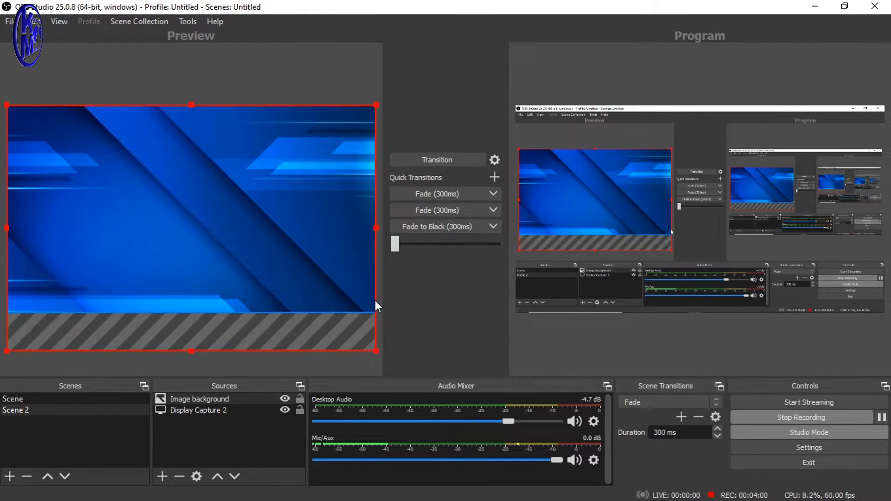
pyautogui.moveTo(308, 274); pyautogui.dragTo(314, 246)
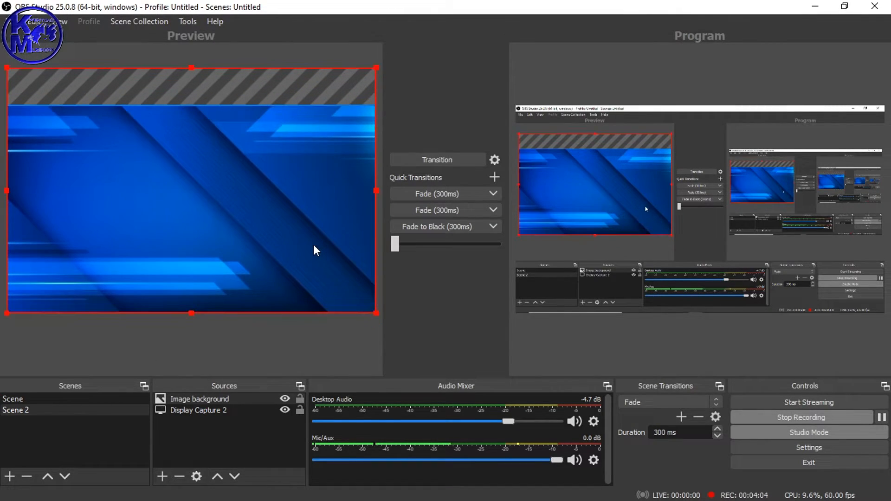
pyautogui.moveTo(314, 251); pyautogui.dragTo(314, 250)
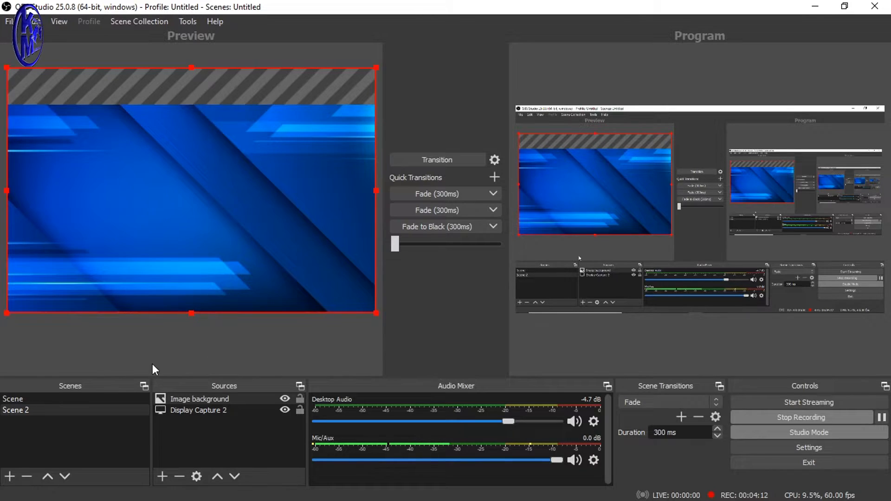
# - Add a new image source named "Image logo" to Scene 2
pyautogui.click(164, 473)
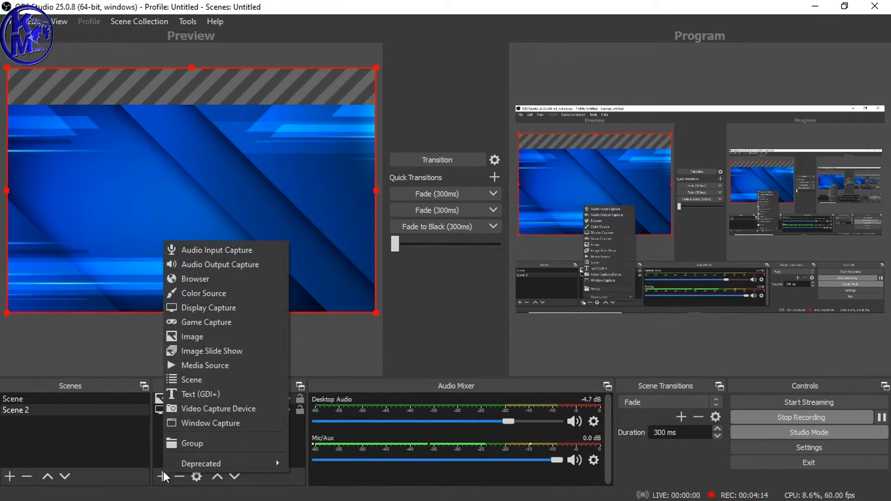
pyautogui.click(186, 338)
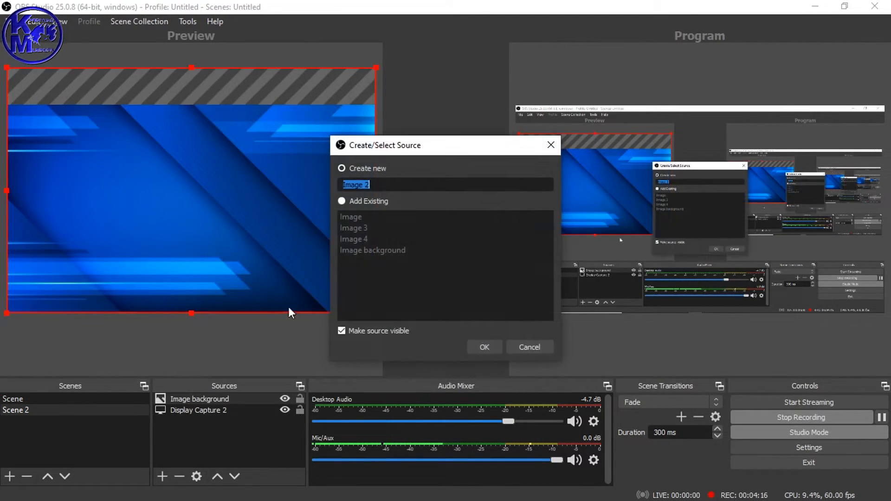
pyautogui.click(407, 185)
pyautogui.press('BackSpace')
pyautogui.write('logo')
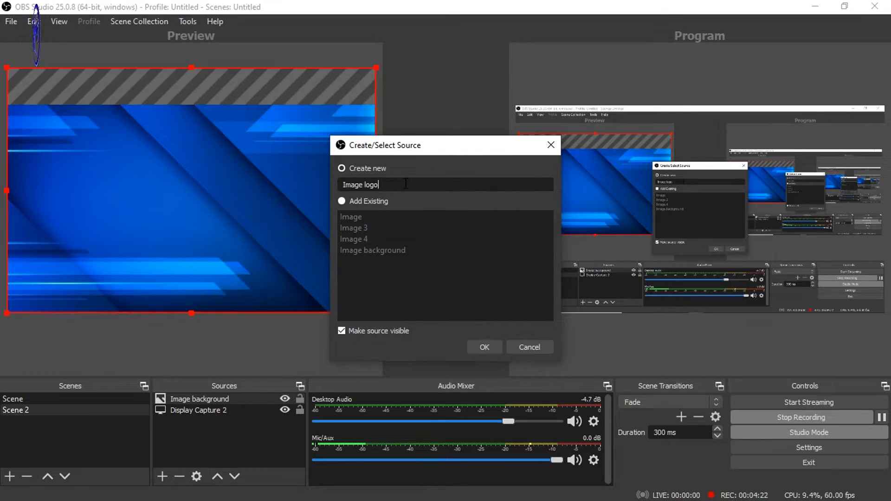
pyautogui.press('Return')
# - Load 20200802_120729.png from the "logo" folder inside "likes button and logo" on drive E: as the logo source's image
pyautogui.click(648, 338)
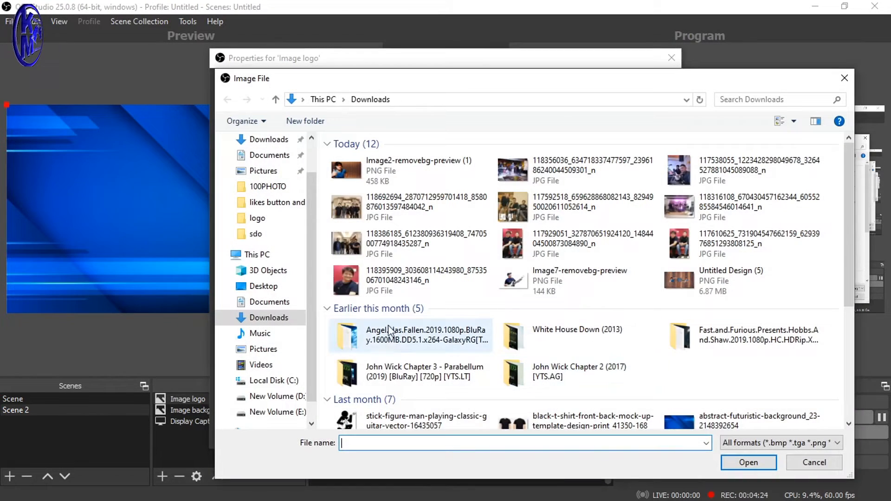
pyautogui.click(268, 416)
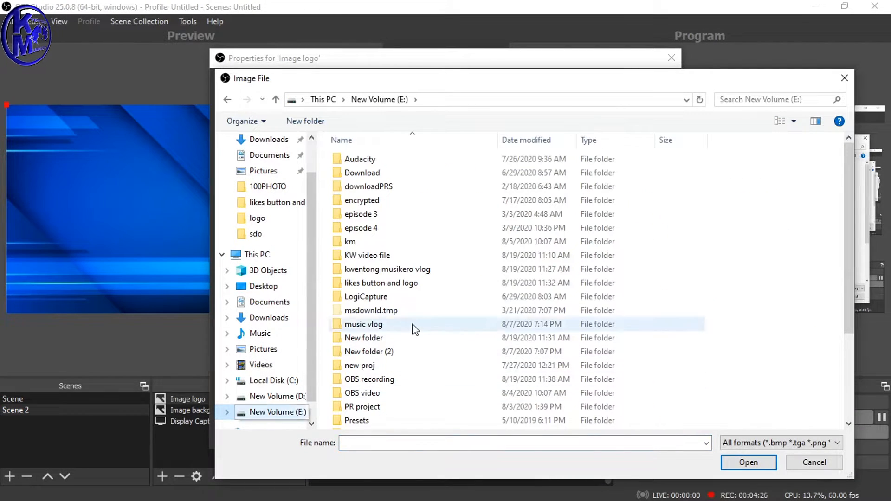
pyautogui.doubleClick(388, 283)
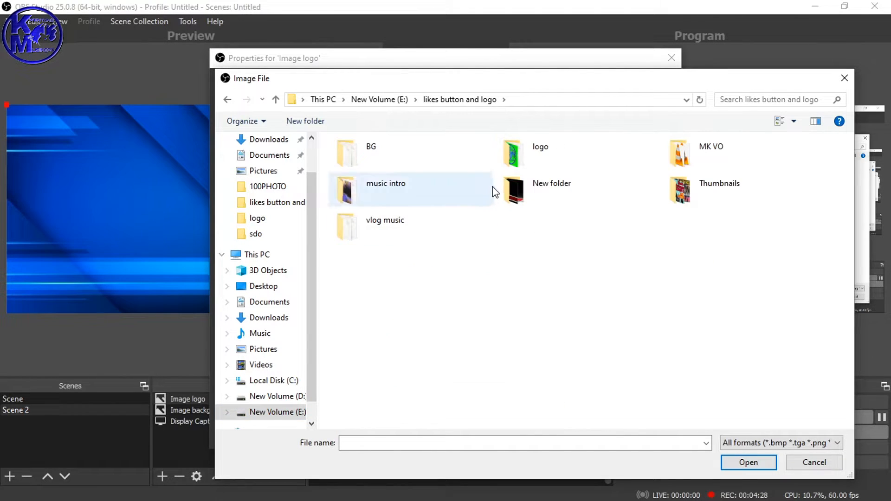
pyautogui.doubleClick(512, 167)
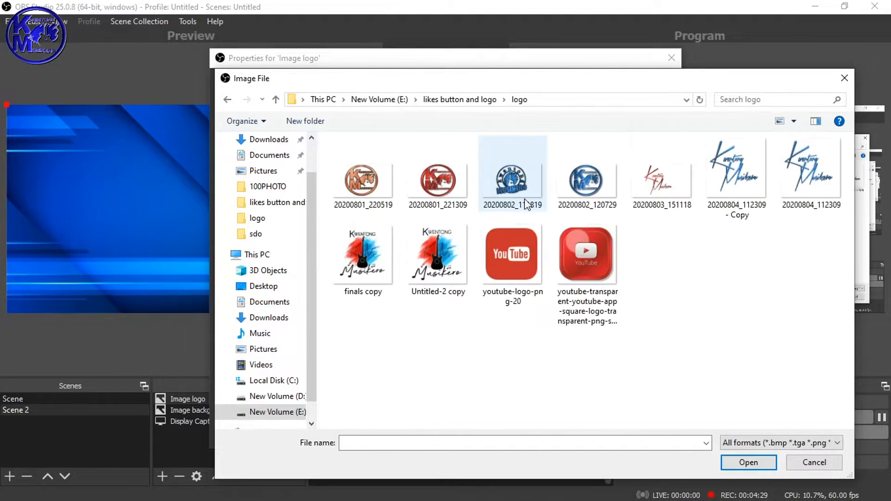
pyautogui.doubleClick(586, 183)
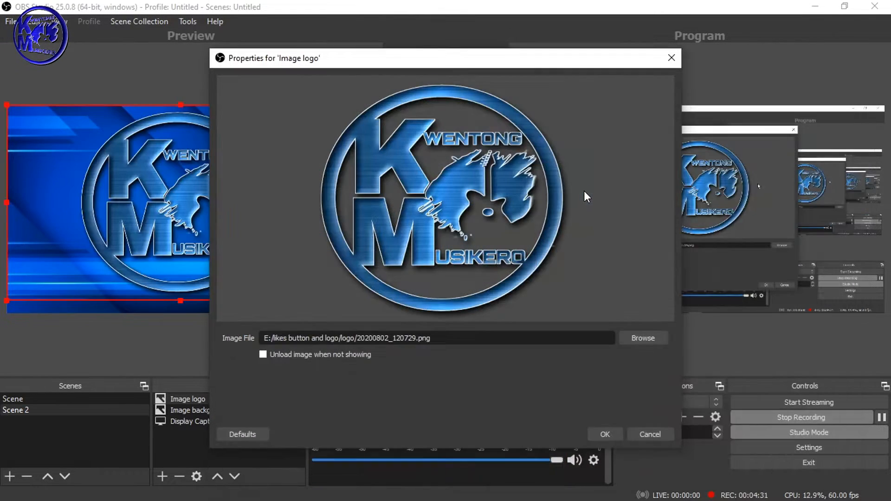
pyautogui.click(603, 433)
# - Enlarge the logo image to about the full canvas width and centre it over the background
pyautogui.moveTo(179, 192)
pyautogui.mouseDown()
pyautogui.moveTo(194, 190)
pyautogui.moveTo(186, 192)
pyautogui.mouseUp()
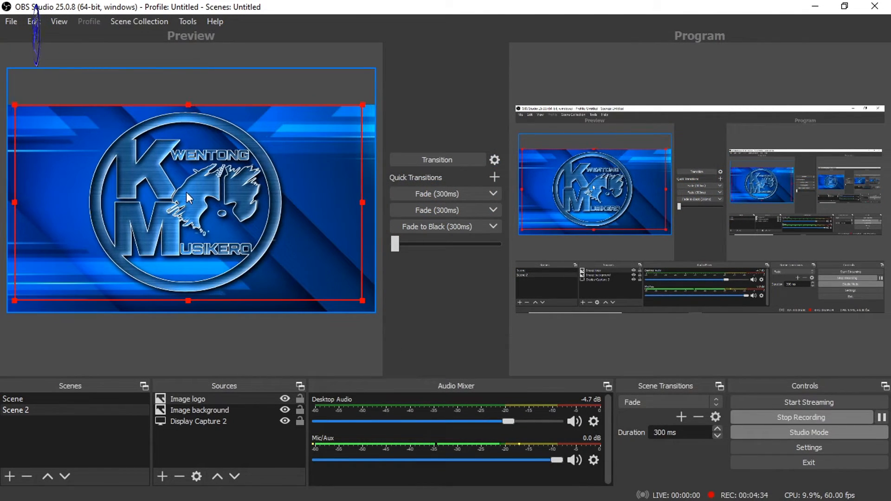
pyautogui.moveTo(14, 104)
pyautogui.mouseDown()
pyautogui.moveTo(41, 130)
pyautogui.moveTo(13, 91)
pyautogui.mouseUp()
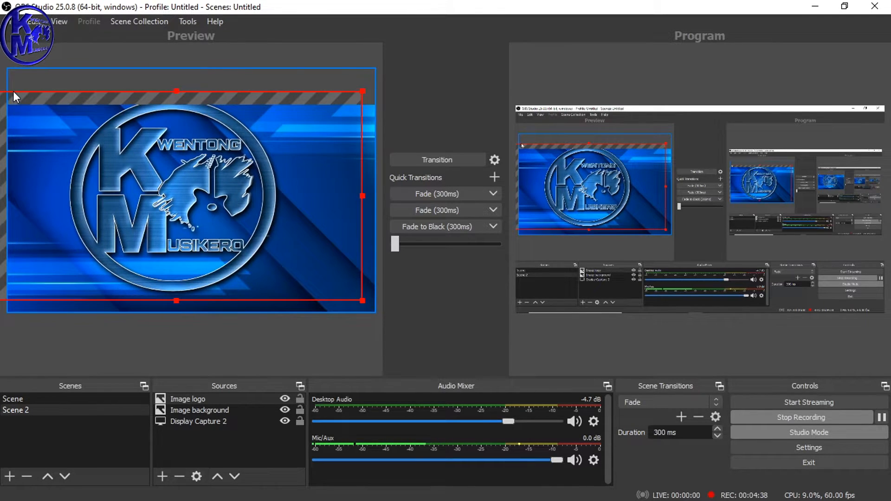
pyautogui.moveTo(151, 181); pyautogui.dragTo(148, 188)
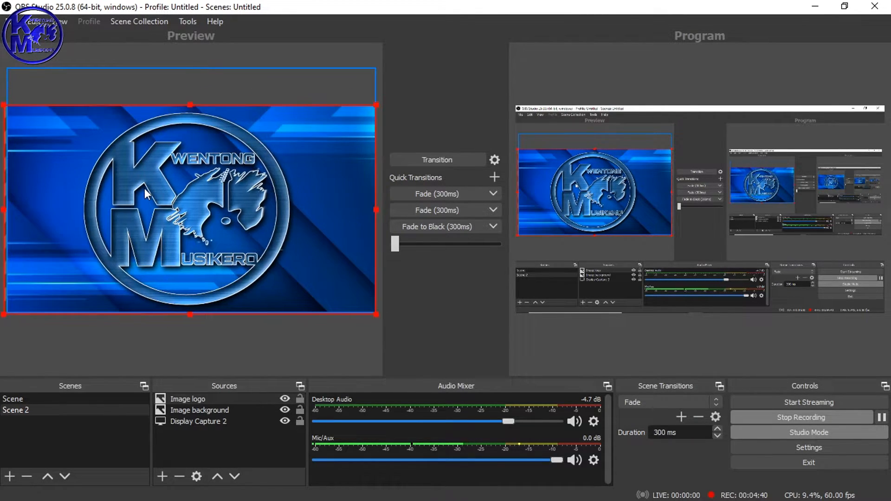
pyautogui.click(88, 145)
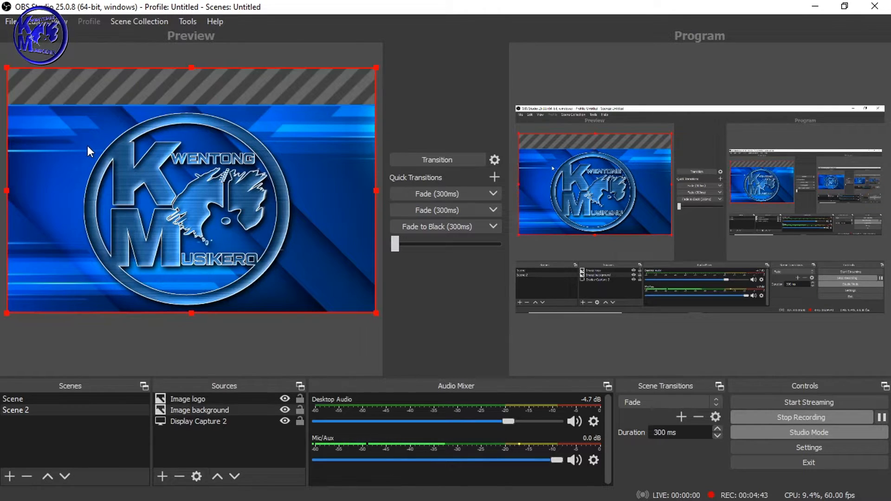
pyautogui.click(223, 352)
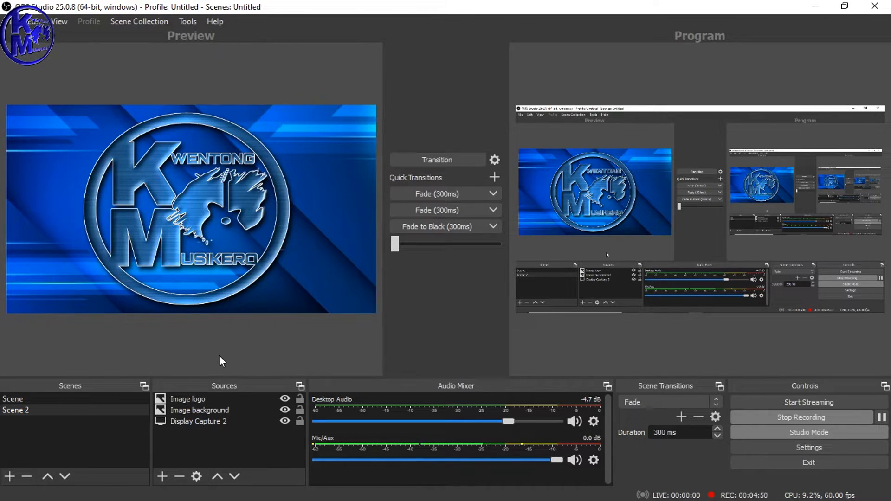
# - Try to add a new video capture source to Scene 2 using the Logi Capture device, then cancel its properties
pyautogui.click(162, 476)
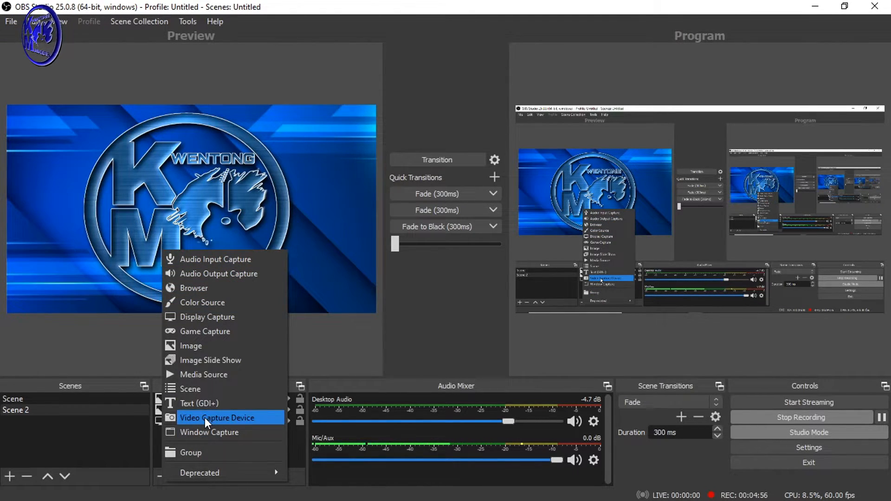
pyautogui.click(205, 418)
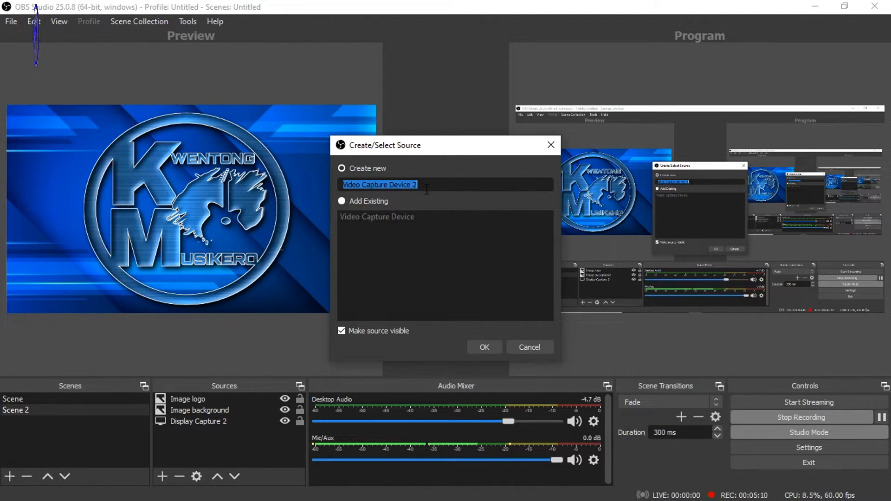
pyautogui.click(483, 347)
pyautogui.click(373, 231)
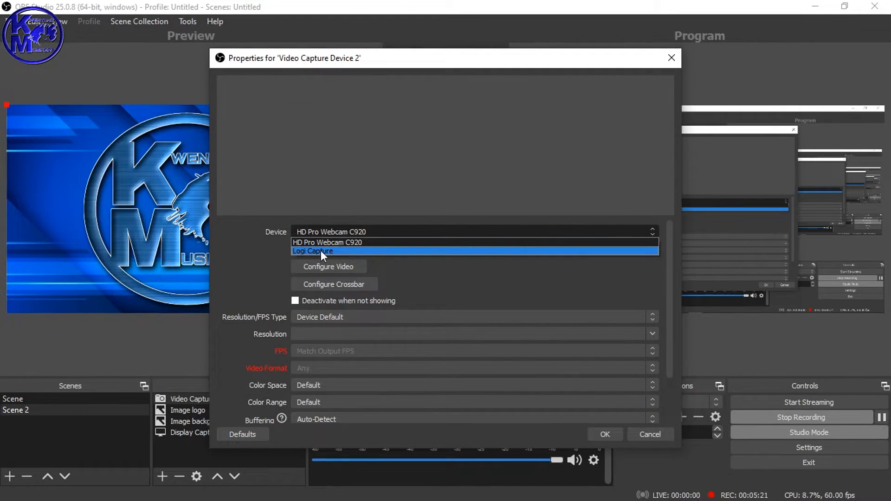
pyautogui.click(332, 251)
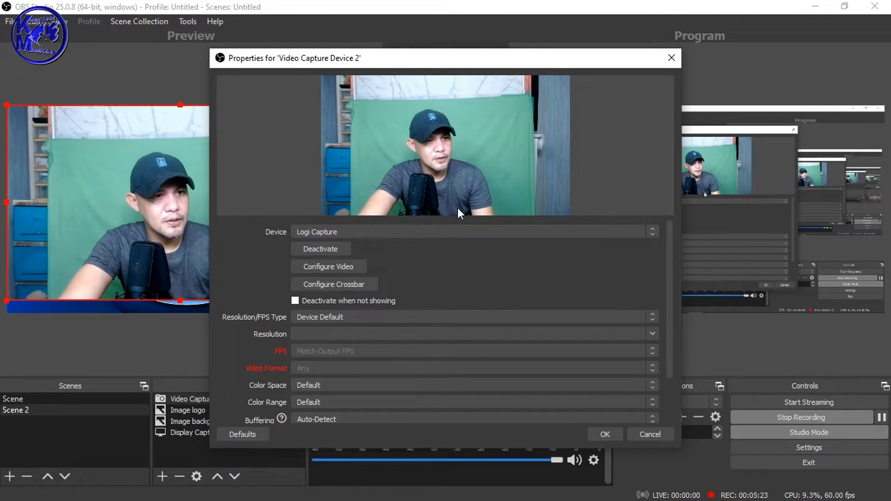
pyautogui.click(652, 435)
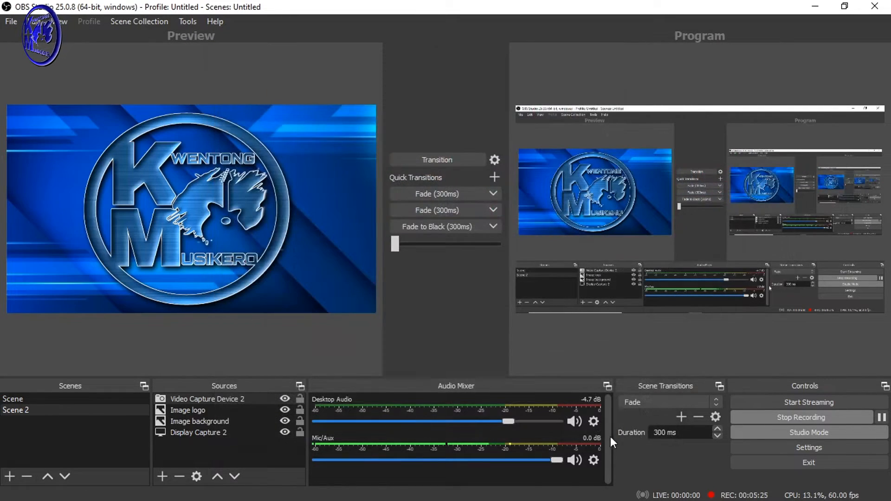
# - Remove the newly added "Video Capture Device 2" source from Scene 2
pyautogui.click(216, 399)
pyautogui.press('Delete')
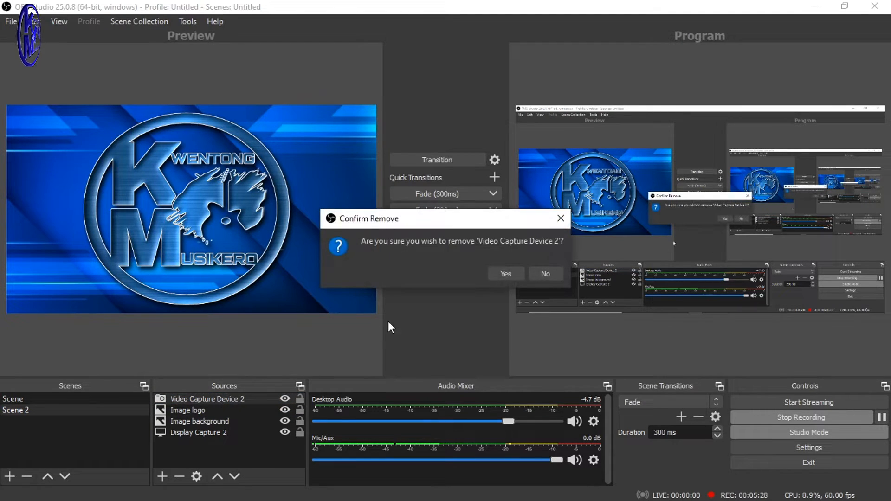
pyautogui.click(515, 277)
# - Add the existing "Video Capture Device" source to Scene 2
pyautogui.click(162, 476)
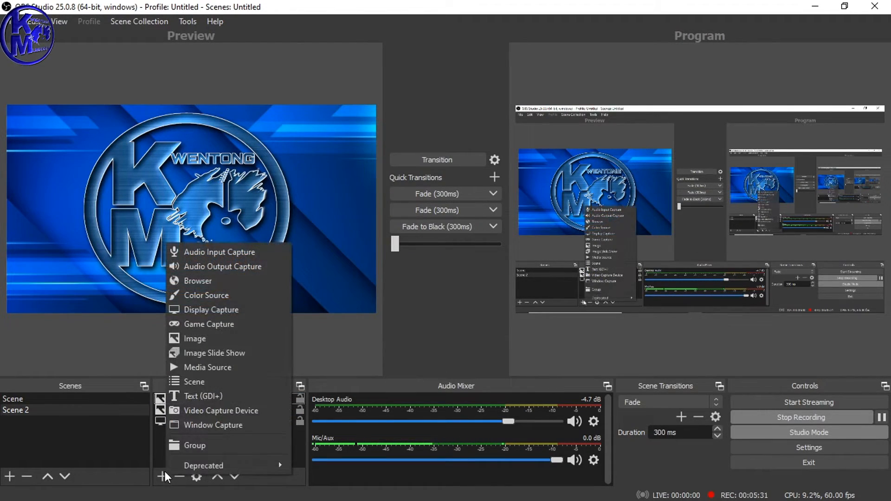
pyautogui.click(207, 408)
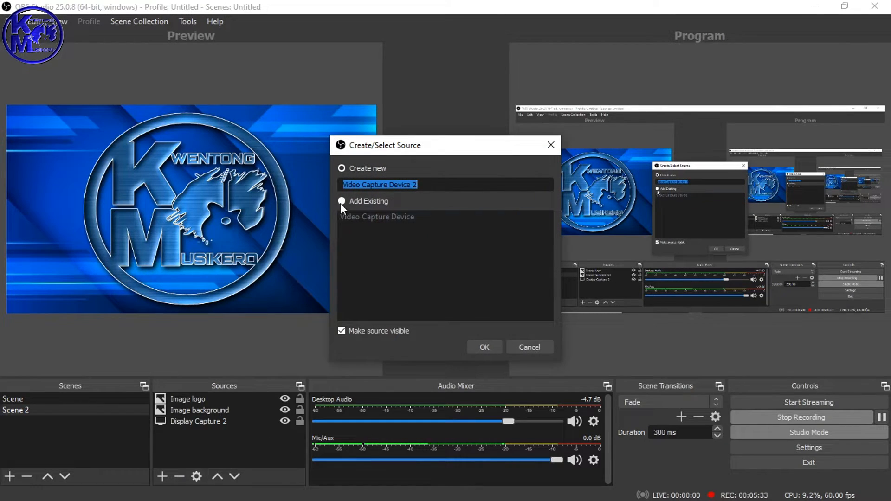
pyautogui.click(341, 201)
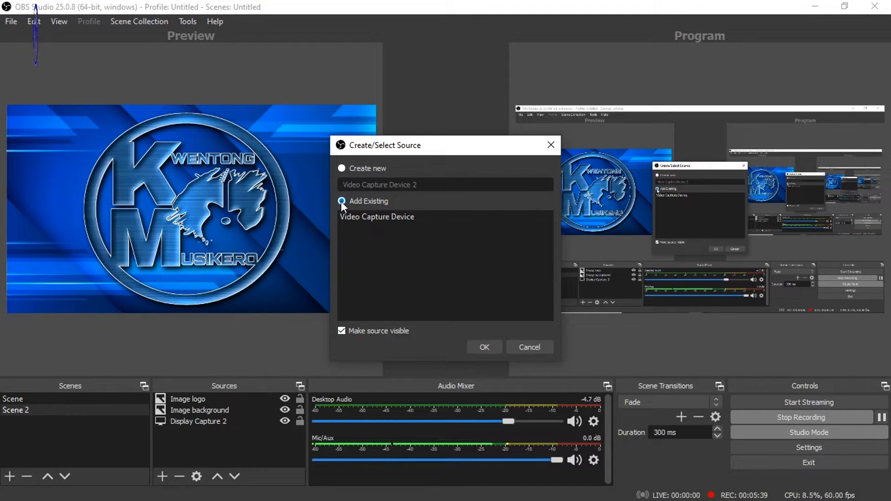
pyautogui.click(355, 219)
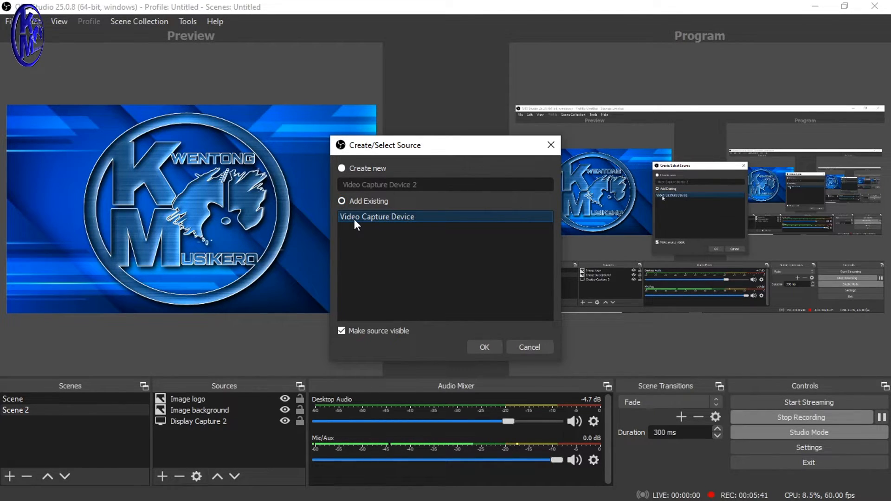
pyautogui.click(485, 347)
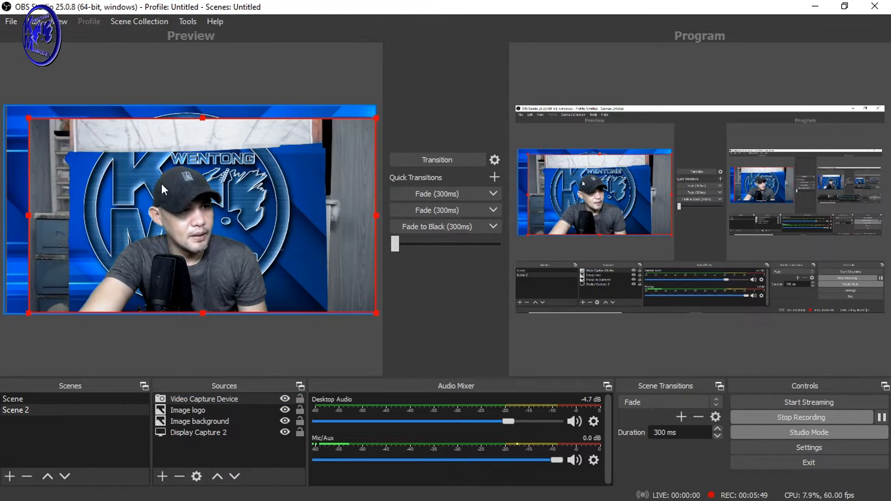
# - Centre the webcam picture horizontally and crop its top, left and right edges so only the keyed-out area around the person remains
pyautogui.moveTo(144, 180); pyautogui.dragTo(151, 187)
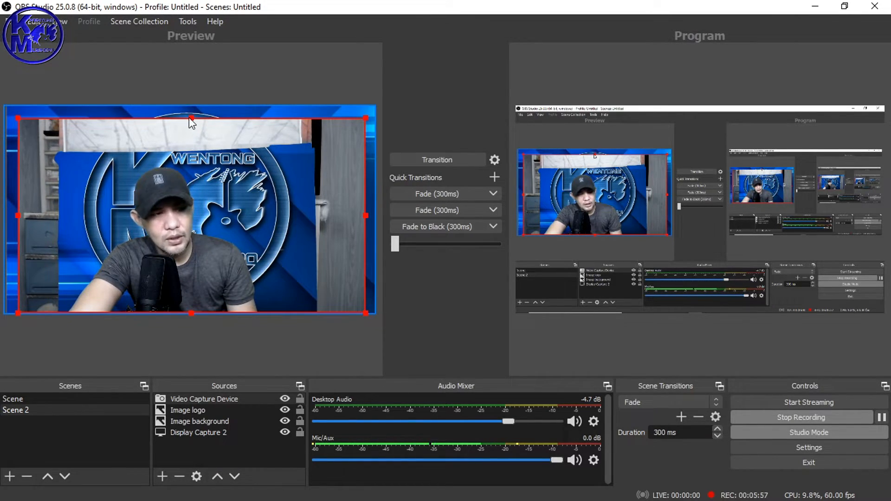
pyautogui.moveTo(191, 120); pyautogui.dragTo(196, 155)
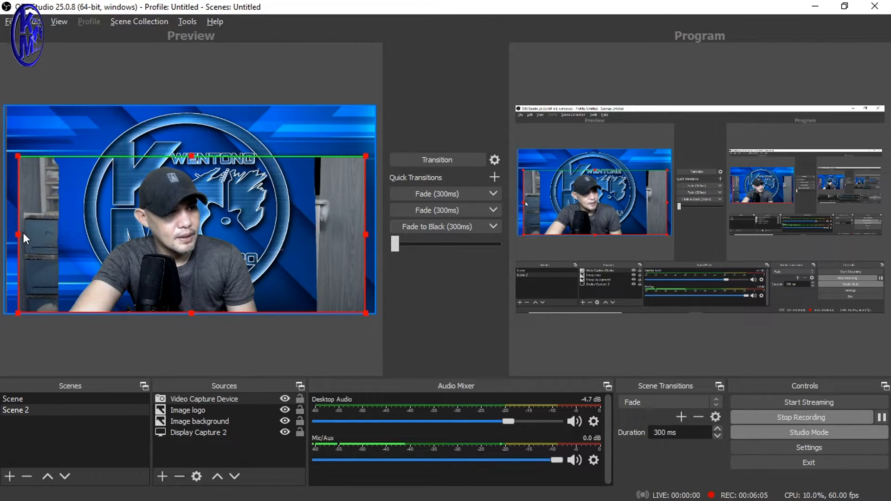
pyautogui.moveTo(18, 234); pyautogui.dragTo(62, 240)
pyautogui.moveTo(366, 234); pyautogui.dragTo(313, 240)
# - Resize the cropped webcam picture to roughly three quarters of the canvas width and place it in the canvas's lower-left corner
pyautogui.moveTo(237, 249); pyautogui.dragTo(212, 232)
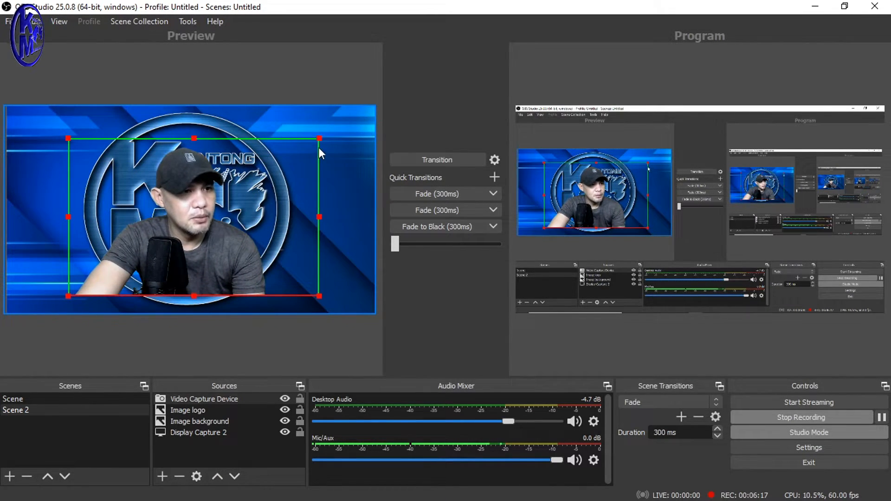
pyautogui.moveTo(320, 138); pyautogui.dragTo(229, 197)
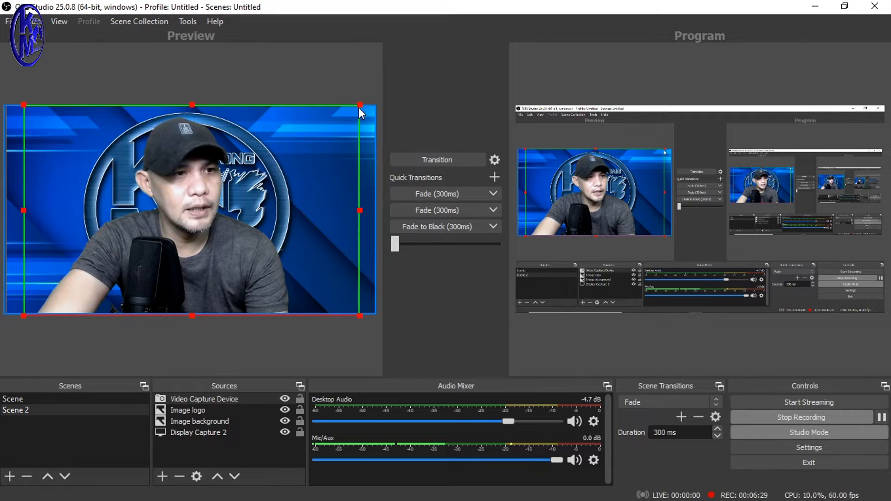
pyautogui.moveTo(360, 104); pyautogui.dragTo(289, 152)
pyautogui.moveTo(235, 209); pyautogui.dragTo(199, 205)
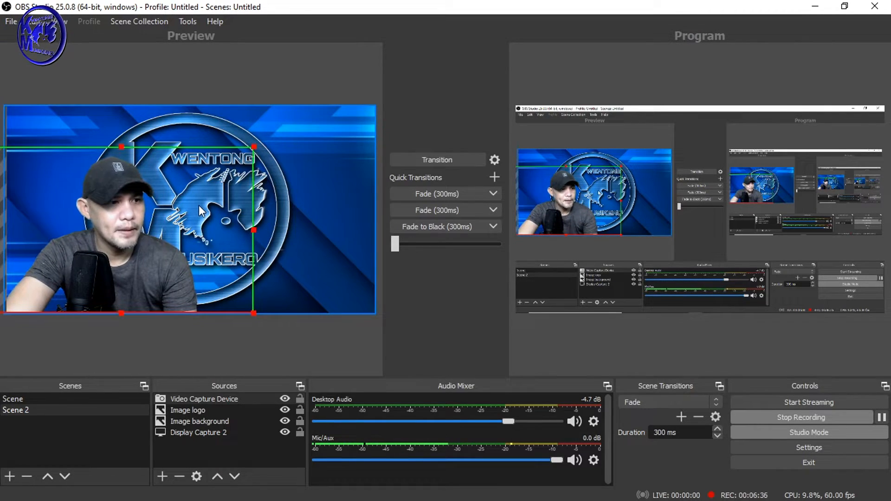
pyautogui.click(196, 332)
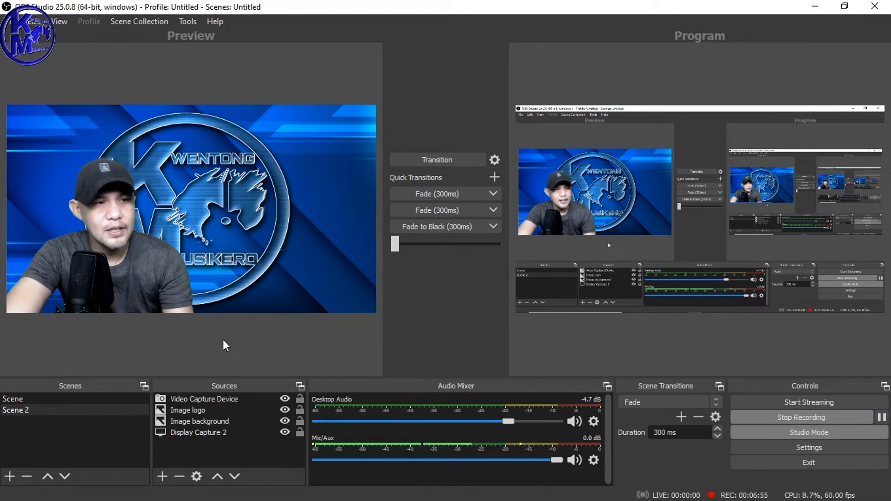
# - Add a new image source named "Image banner" to Scene 2
pyautogui.click(162, 479)
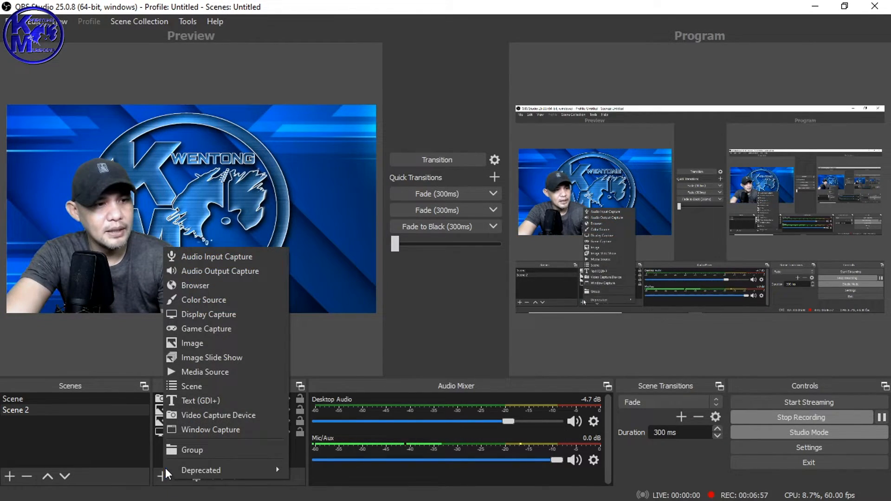
pyautogui.click(188, 345)
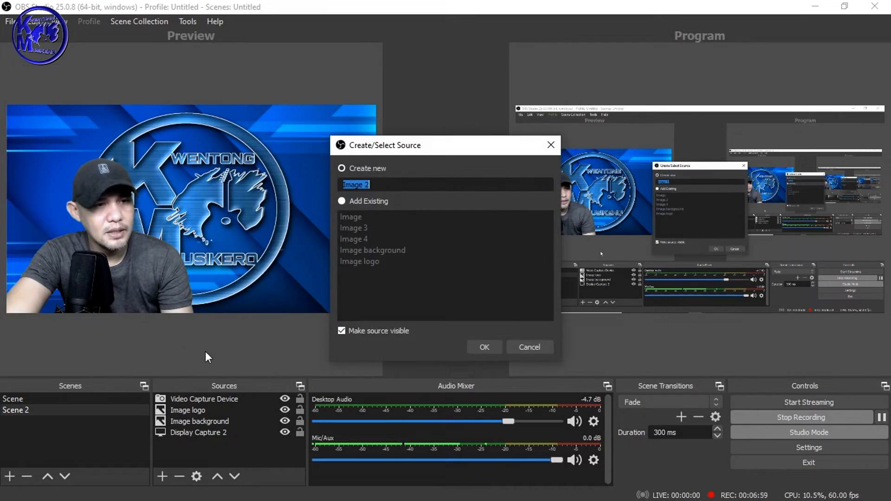
pyautogui.click(388, 182)
pyautogui.press('BackSpace')
pyautogui.write('banner')
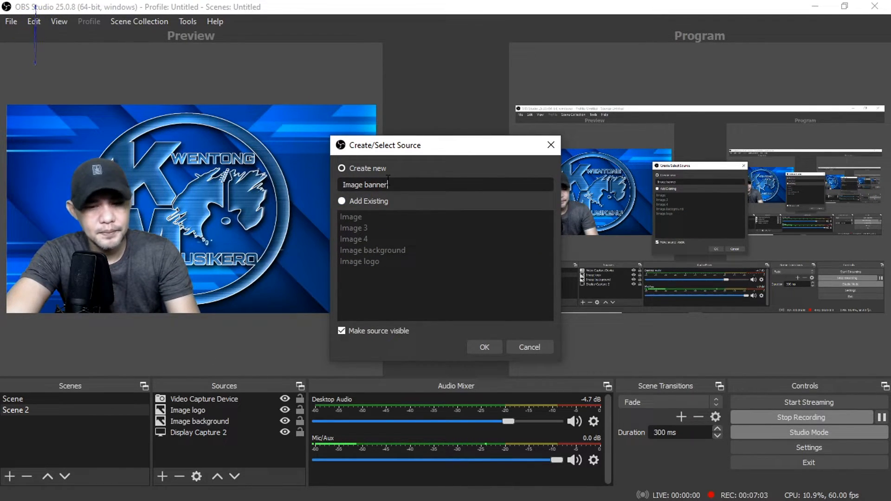
pyautogui.press('Return')
# - Load image 11 from "New folder" inside "likes button and logo" on drive E: as the banner source's image
pyautogui.click(635, 339)
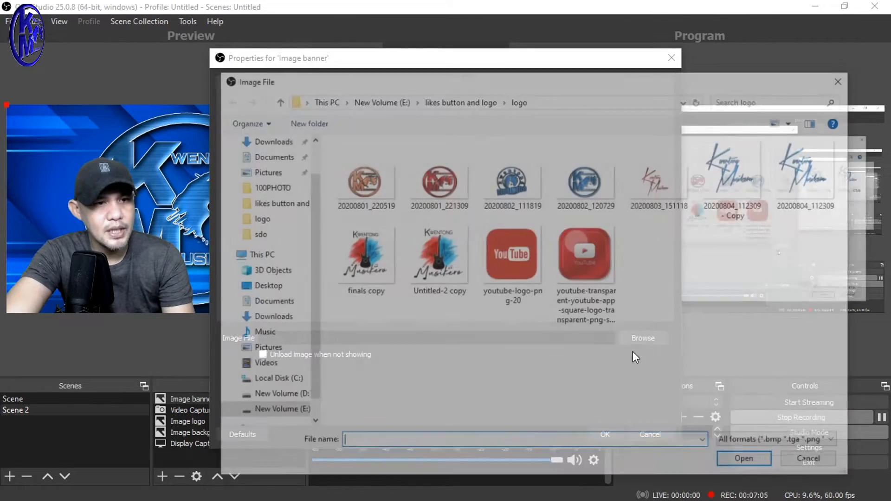
pyautogui.click(292, 413)
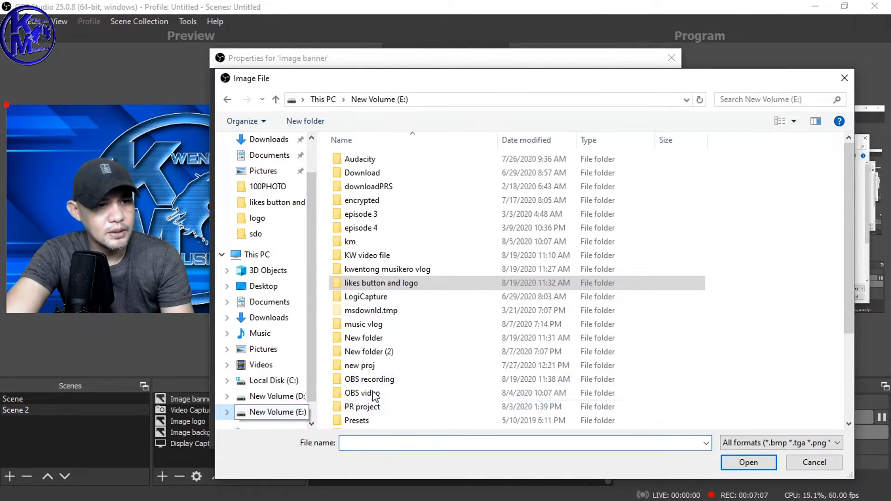
pyautogui.doubleClick(380, 285)
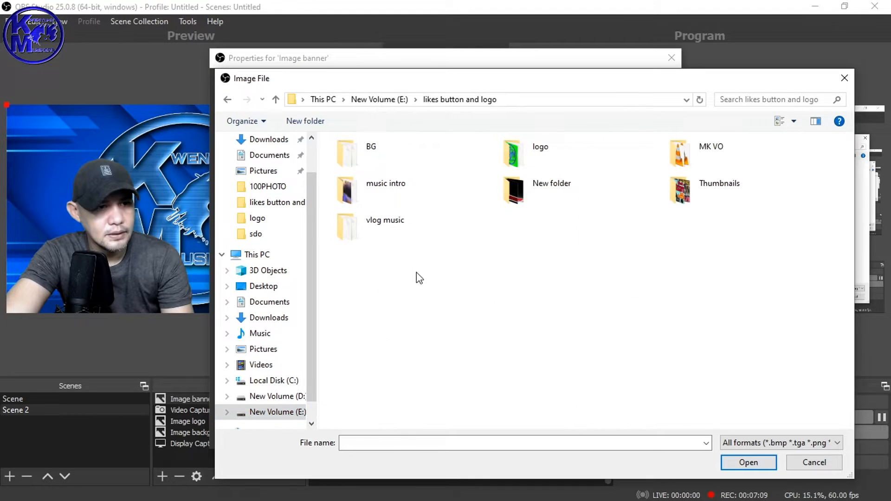
pyautogui.doubleClick(533, 201)
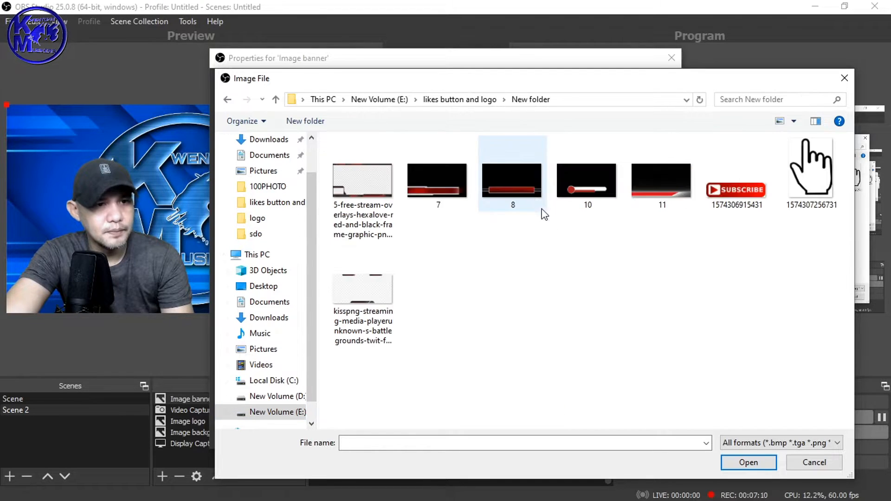
pyautogui.doubleClick(656, 193)
pyautogui.click(605, 434)
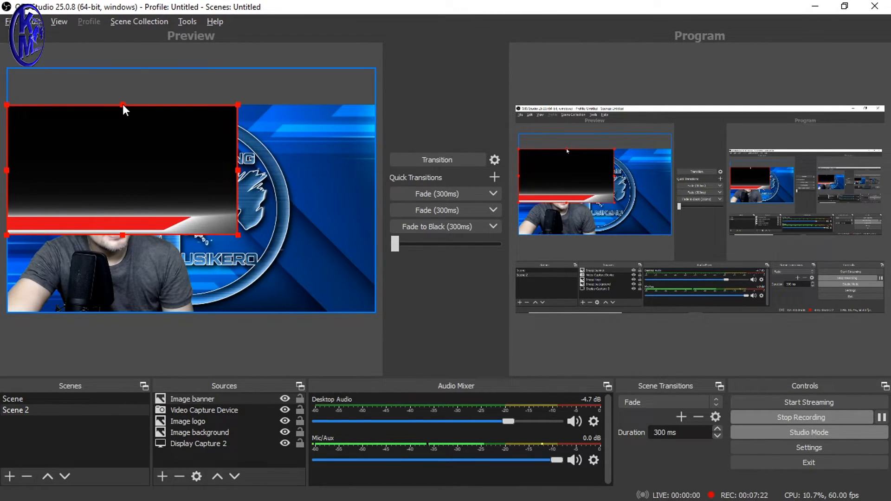
# - Crop most of the black area off the banner's top edge and move the banner to the canvas's lower edge
pyautogui.moveTo(123, 106); pyautogui.dragTo(123, 200)
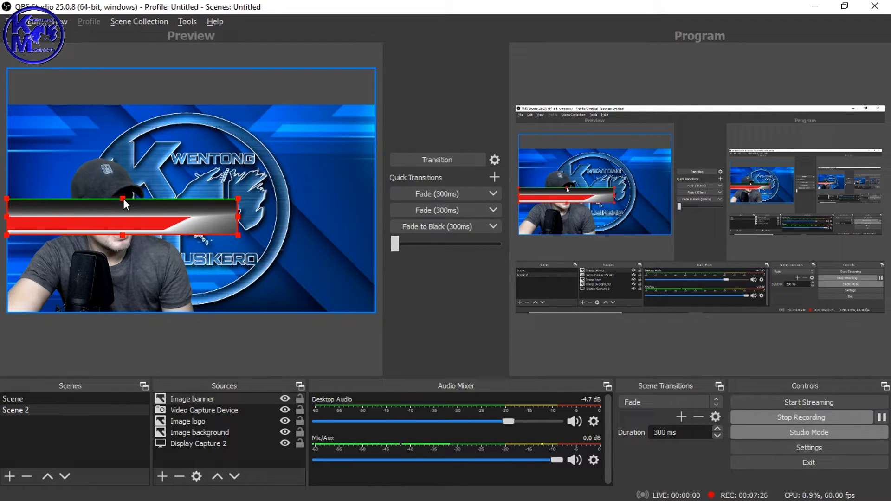
pyautogui.moveTo(30, 219); pyautogui.dragTo(200, 294)
pyautogui.moveTo(264, 298); pyautogui.dragTo(193, 291)
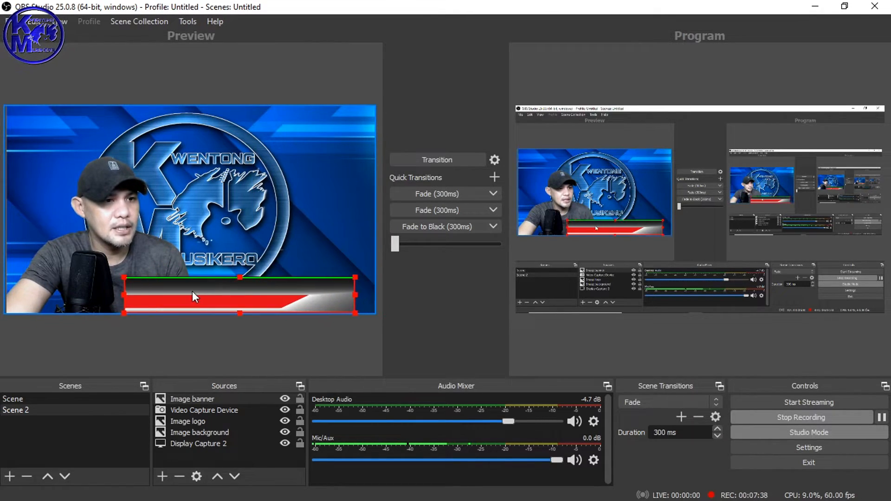
# - Shrink the banner to about half the canvas width and fit it into the canvas's lower-right corner
pyautogui.moveTo(357, 288); pyautogui.dragTo(241, 291)
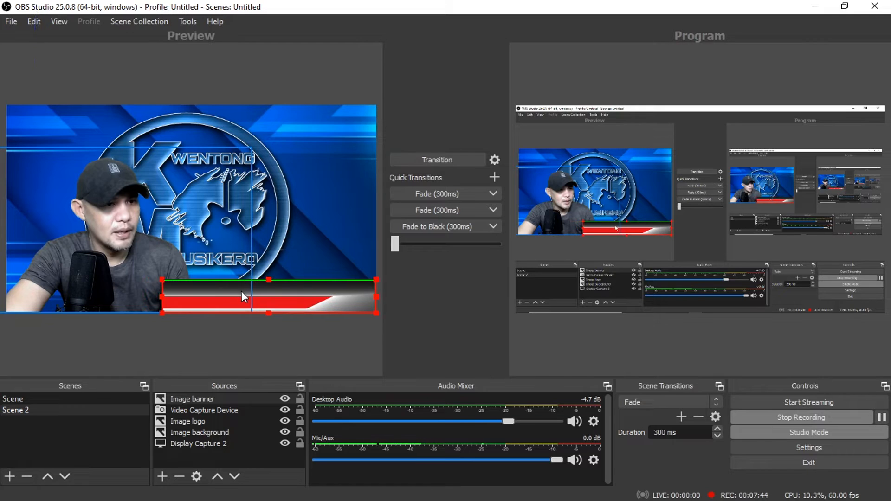
pyautogui.moveTo(162, 295); pyautogui.dragTo(199, 302)
pyautogui.moveTo(276, 302); pyautogui.dragTo(283, 307)
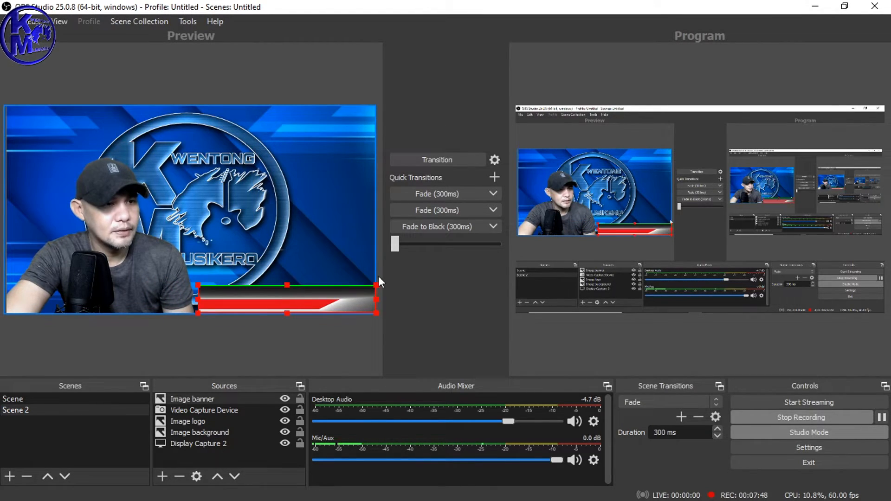
pyautogui.click(335, 242)
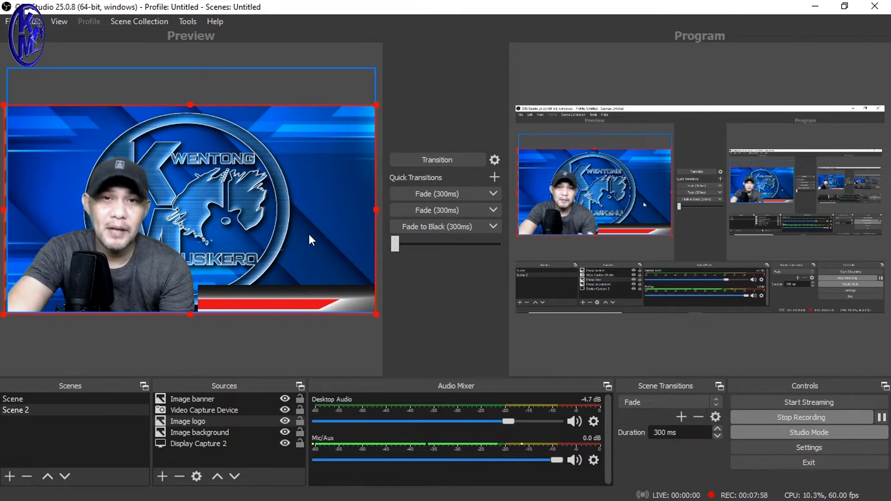
# - Add a new Text (GDI+) source to Scene 2 under its default name
pyautogui.click(161, 477)
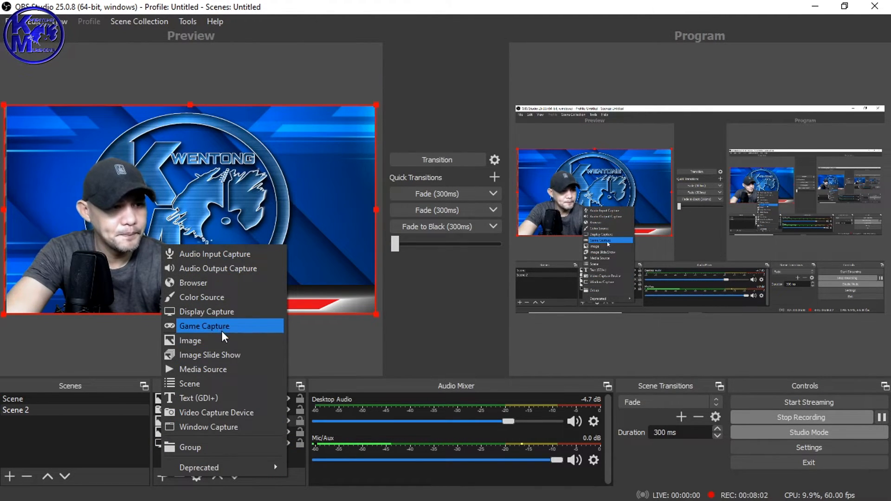
pyautogui.click(210, 395)
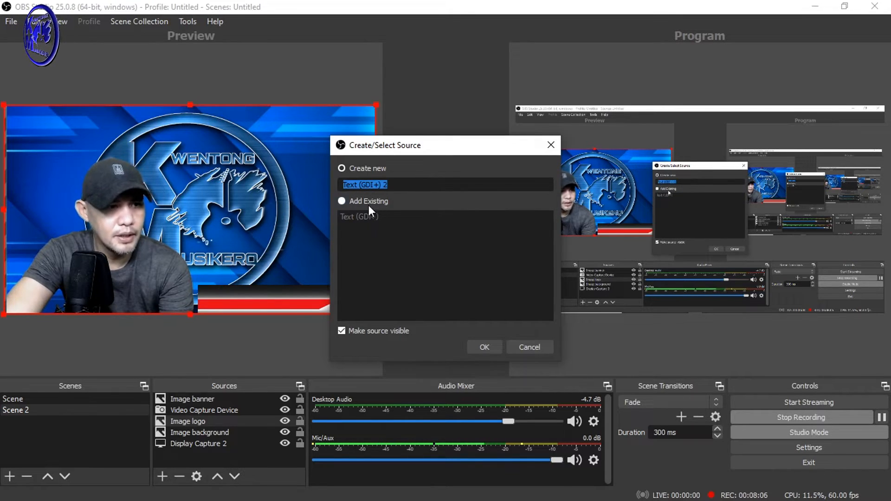
pyautogui.click(482, 348)
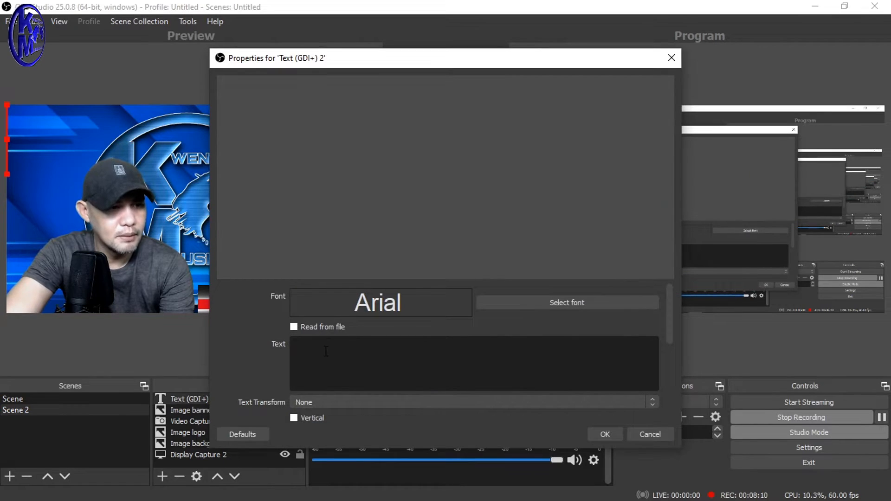
# - Set the text source's content to "kwentong musikero live", review its colour and alignment options, and accept the properties
pyautogui.write('k')
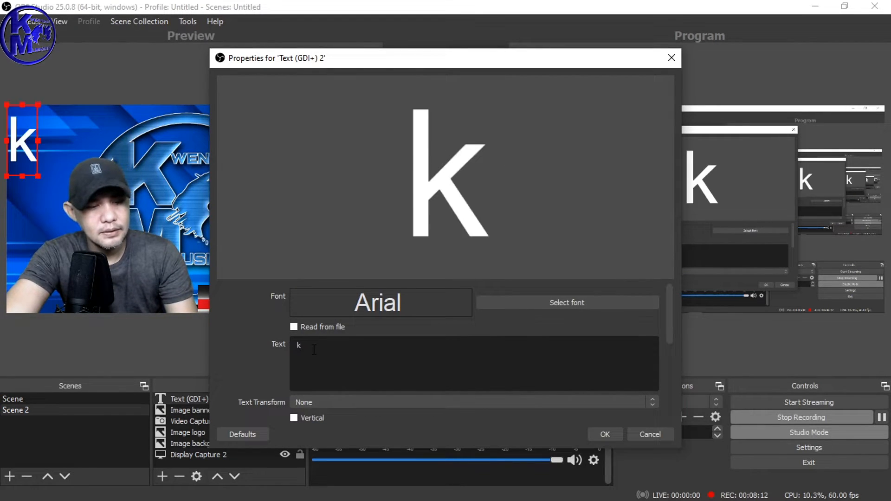
pyautogui.write('wentoing')
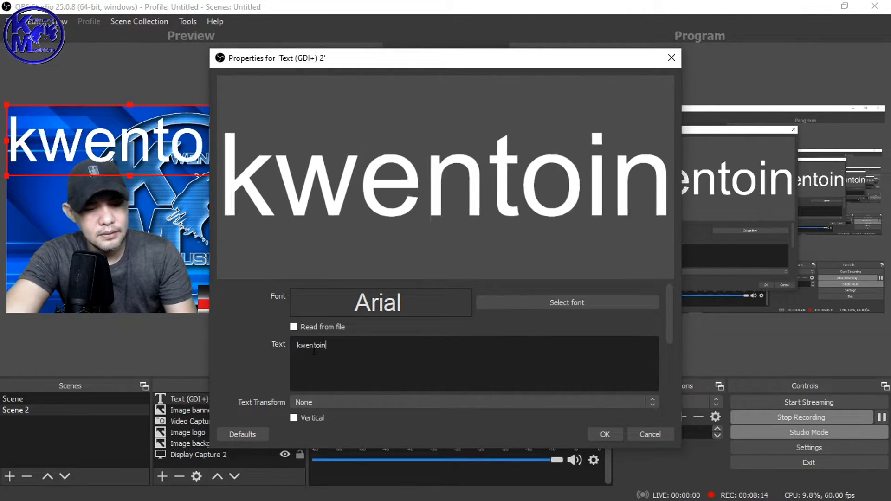
pyautogui.press('BackSpace')
pyautogui.press('BackSpace')
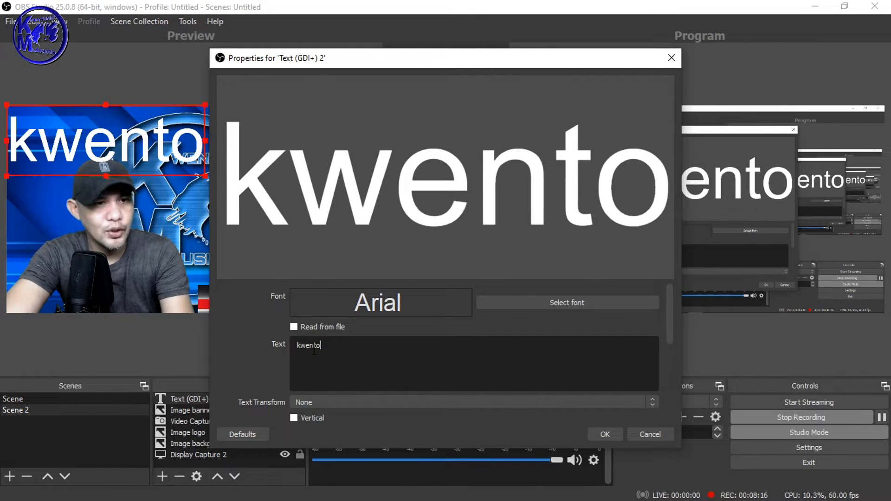
pyautogui.write('ng musi')
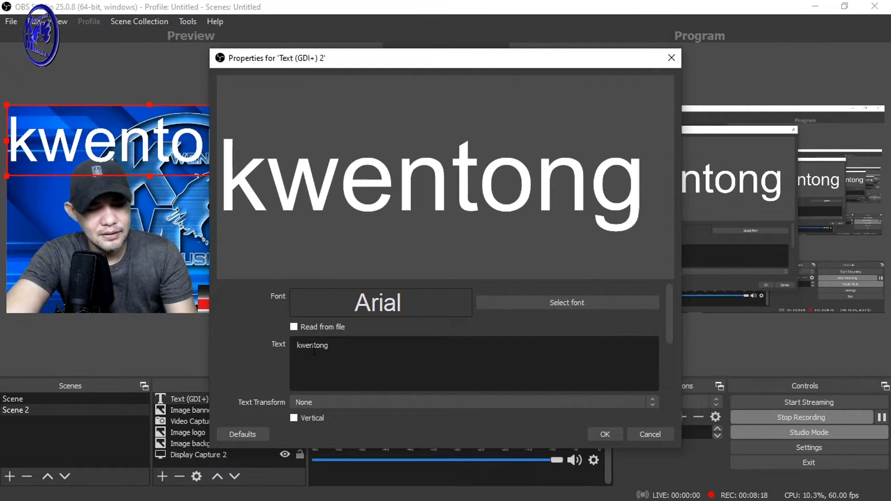
pyautogui.write('ke')
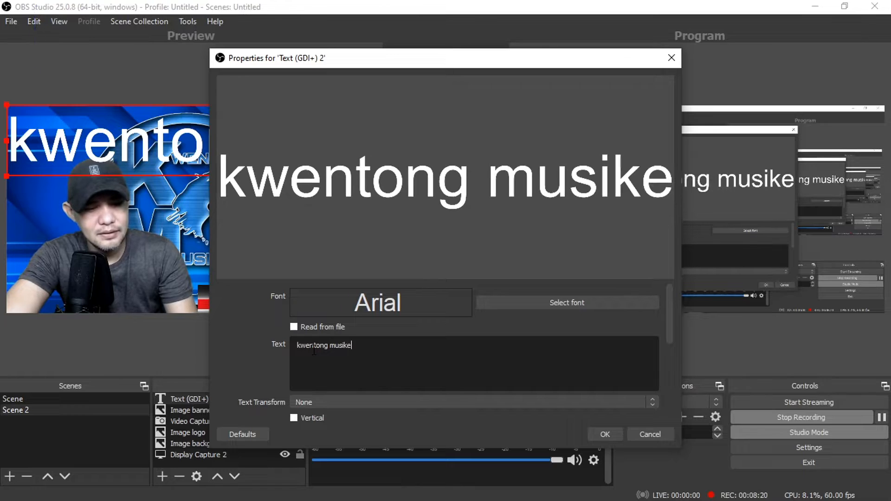
pyautogui.write('ro ')
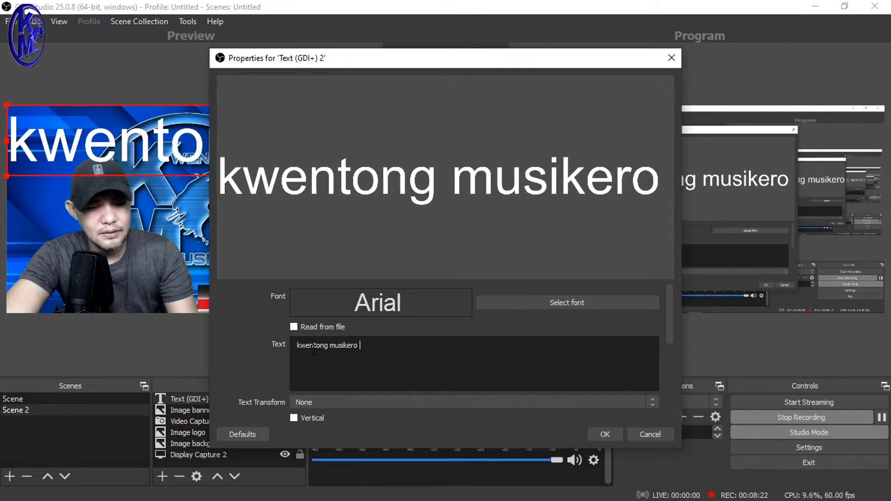
pyautogui.write('live')
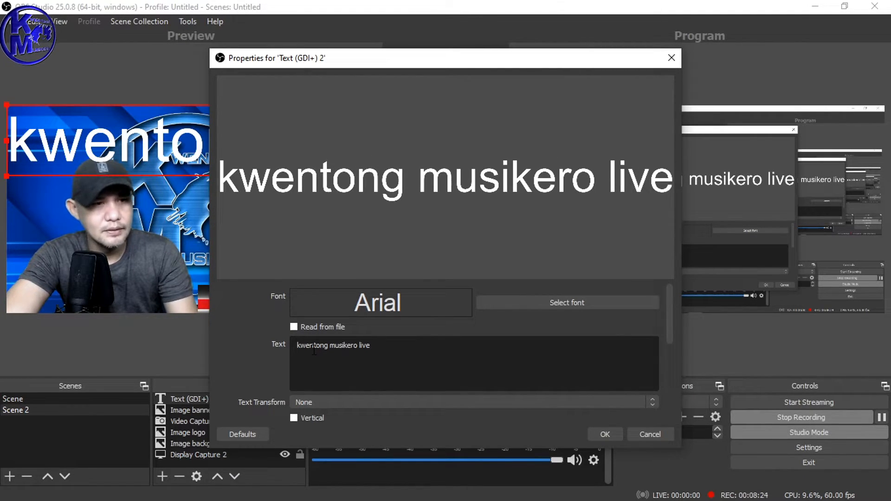
pyautogui.moveTo(673, 305); pyautogui.dragTo(668, 349)
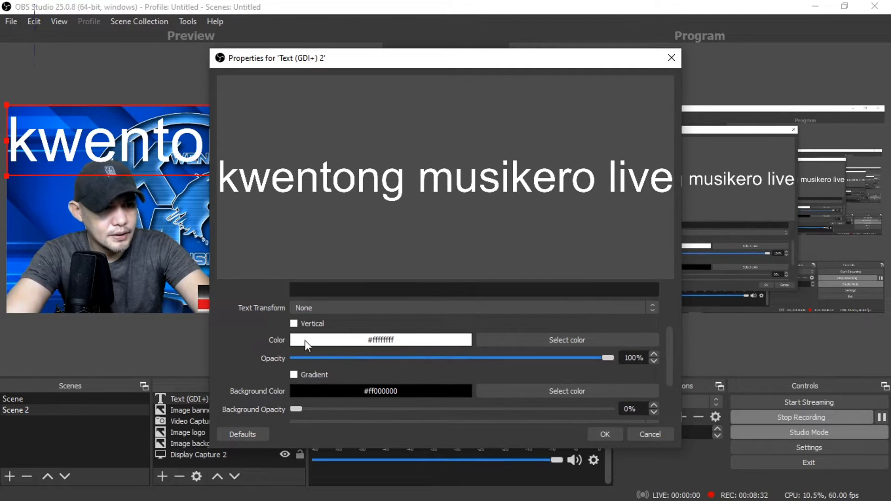
pyautogui.moveTo(667, 365); pyautogui.dragTo(669, 384)
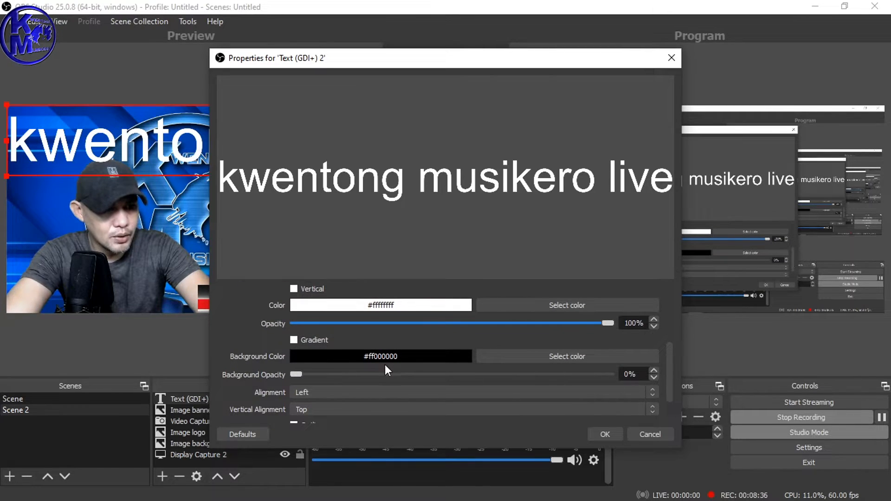
pyautogui.moveTo(667, 368); pyautogui.dragTo(669, 391)
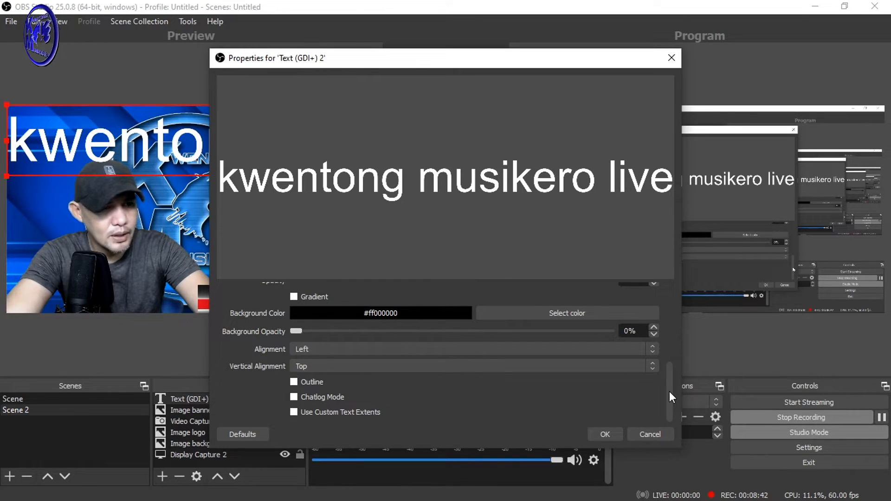
pyautogui.click(603, 435)
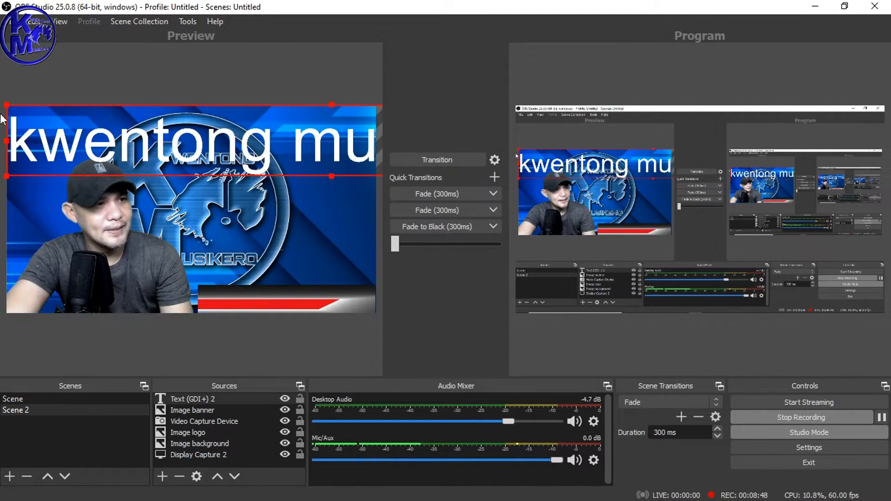
# - Shrink the "kwentong musikero live" text to nearly the banner's width and place it over the banner's red strip
pyautogui.moveTo(7, 106); pyautogui.dragTo(249, 306)
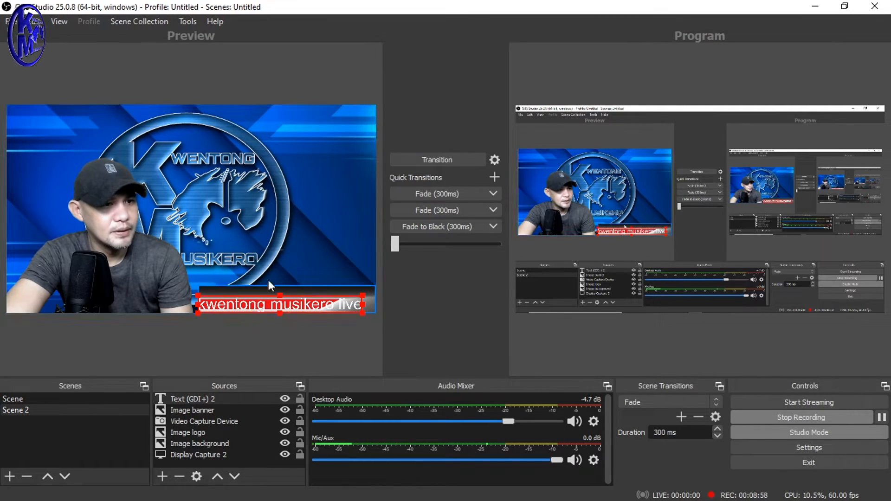
pyautogui.click(322, 227)
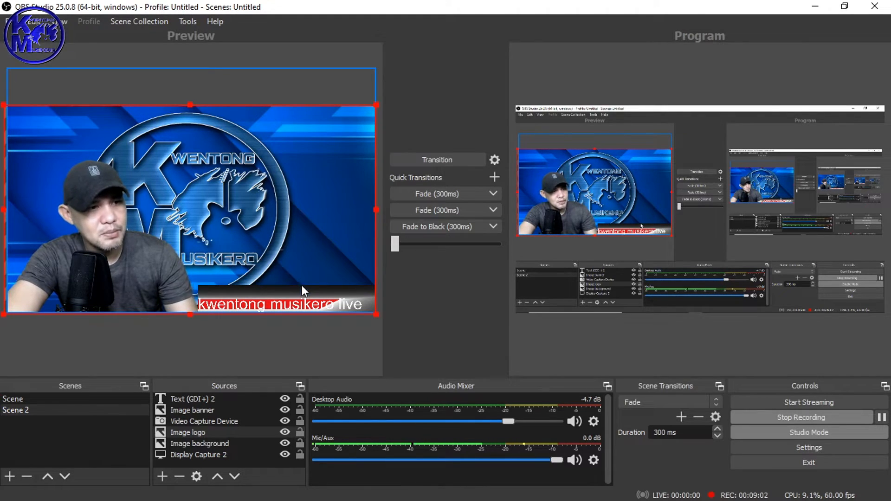
pyautogui.click(334, 241)
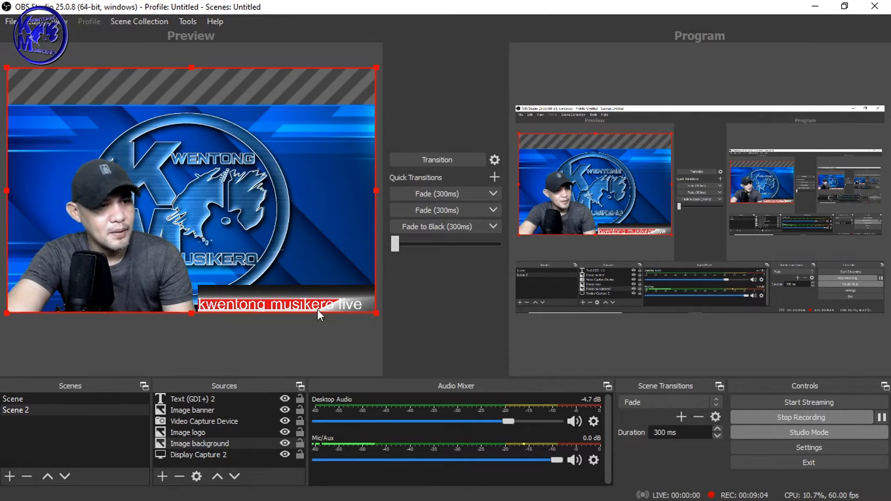
pyautogui.click(297, 307)
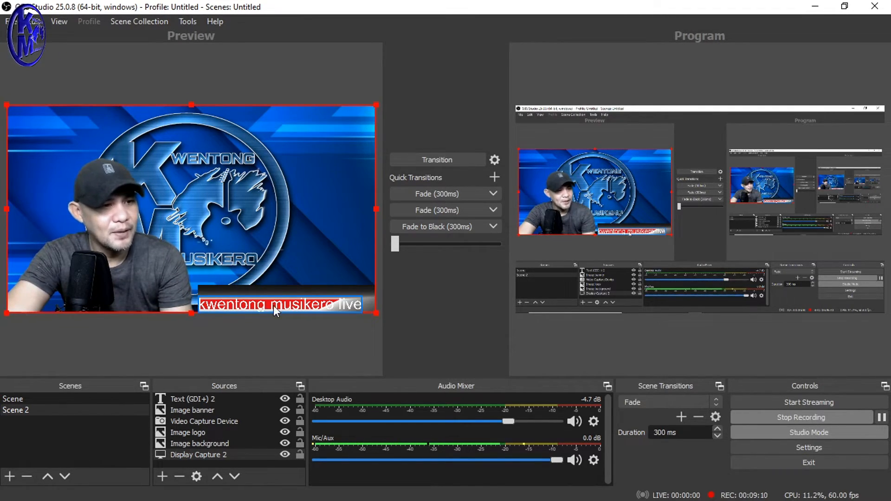
# - Add a Scroll filter to the Text (GDI+) 2 source and set its horizontal speed to 87
pyautogui.click(194, 397)
pyautogui.rightClick(193, 398)
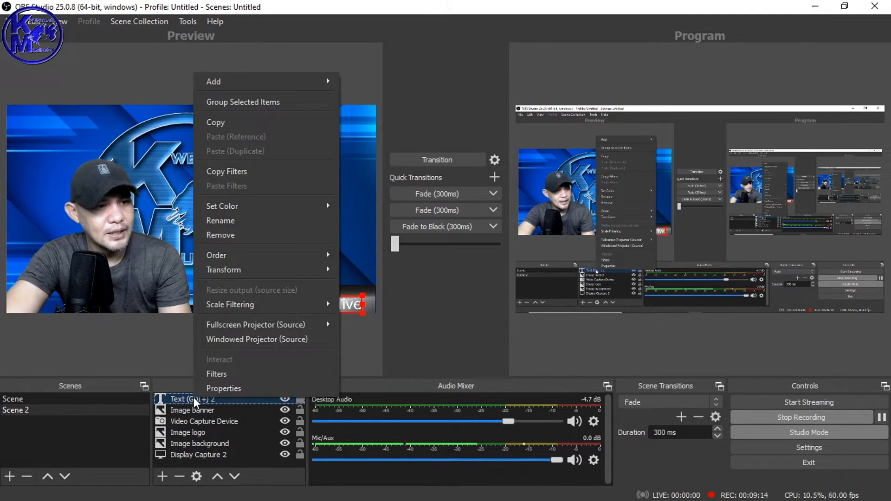
pyautogui.click(212, 374)
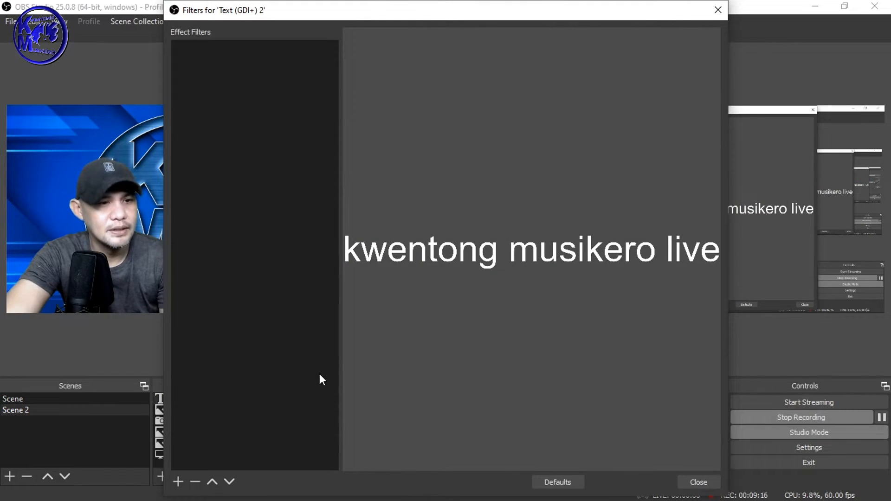
pyautogui.click(177, 482)
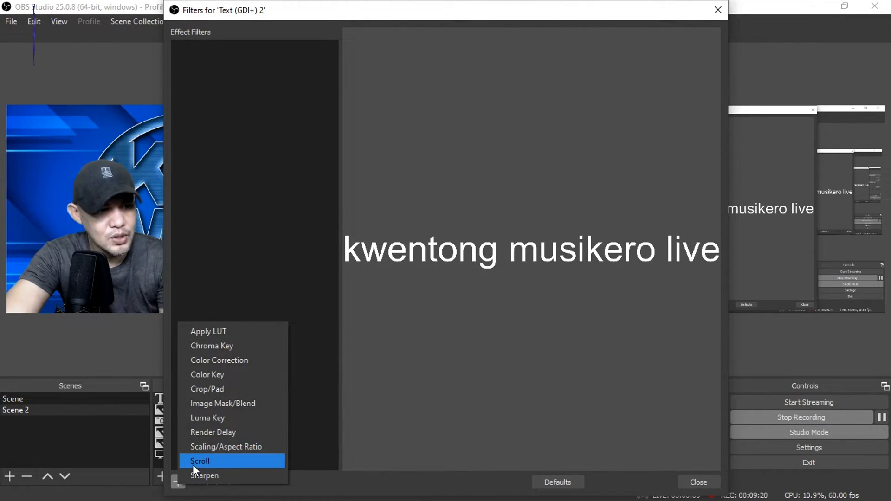
pyautogui.click(193, 464)
pyautogui.click(420, 278)
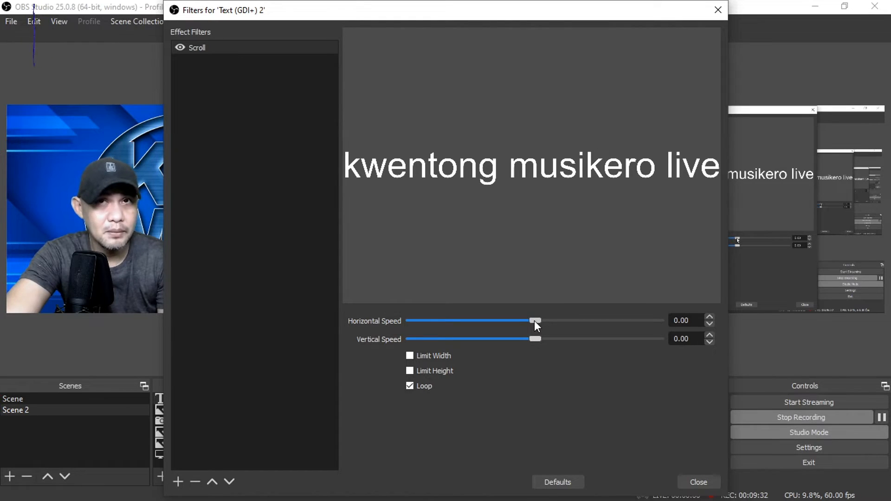
pyautogui.moveTo(533, 321); pyautogui.dragTo(555, 325)
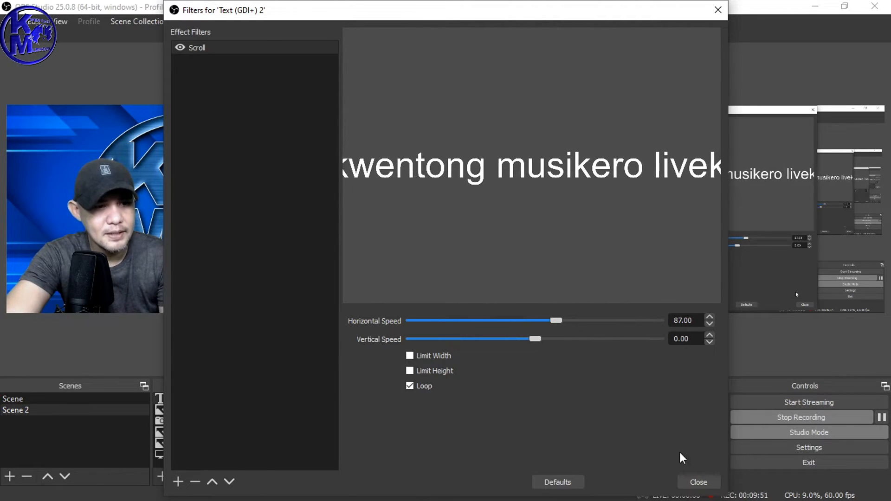
pyautogui.click(703, 482)
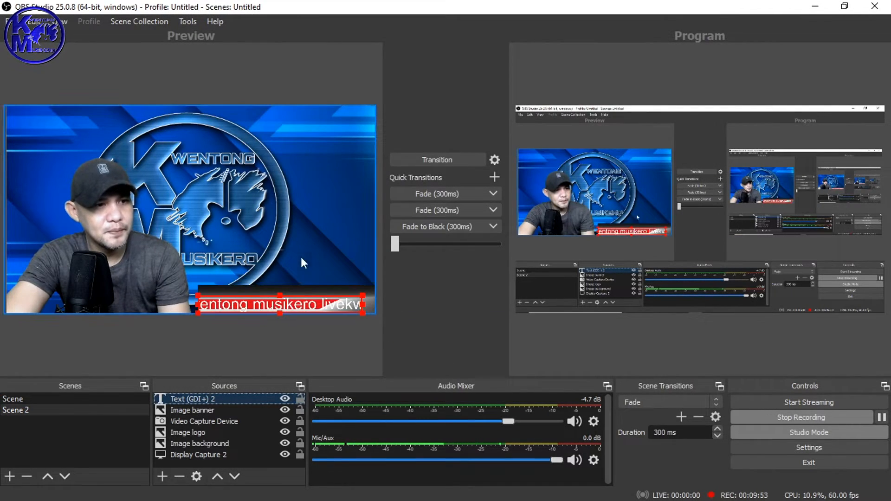
pyautogui.click(352, 249)
pyautogui.click(329, 340)
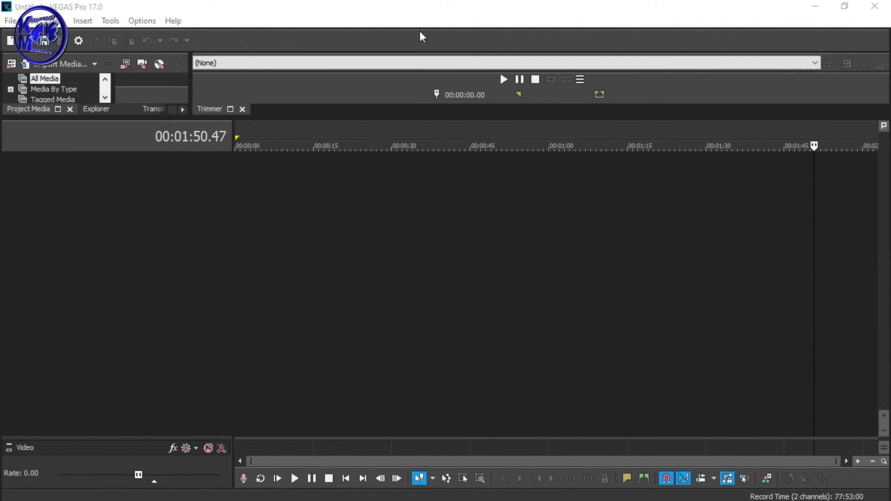
pyautogui.click(142, 21)
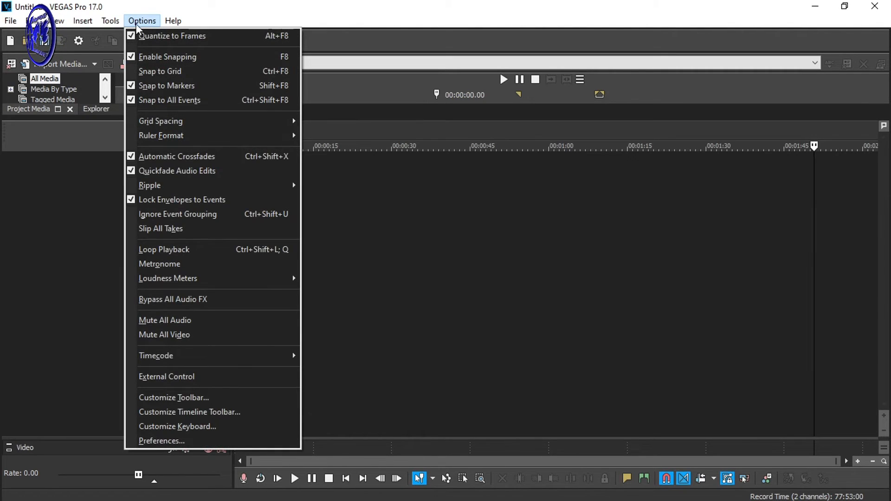
pyautogui.moveTo(30, 23)
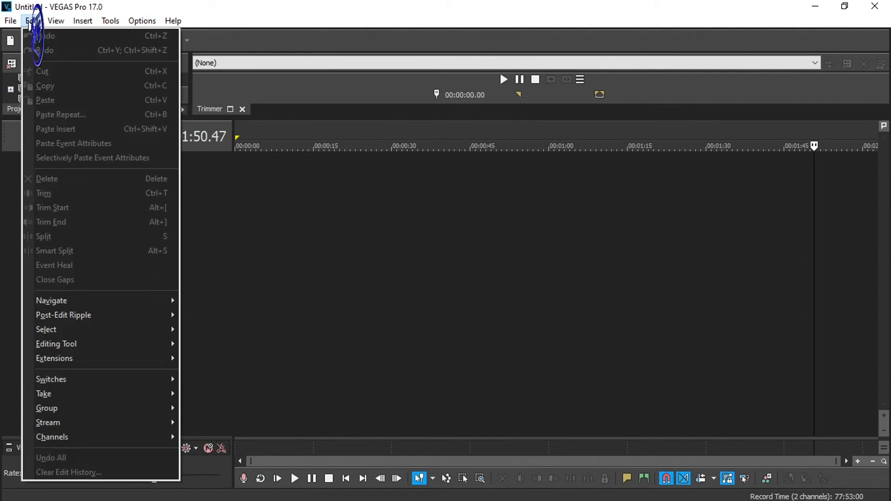
pyautogui.click(28, 21)
pyautogui.click(10, 21)
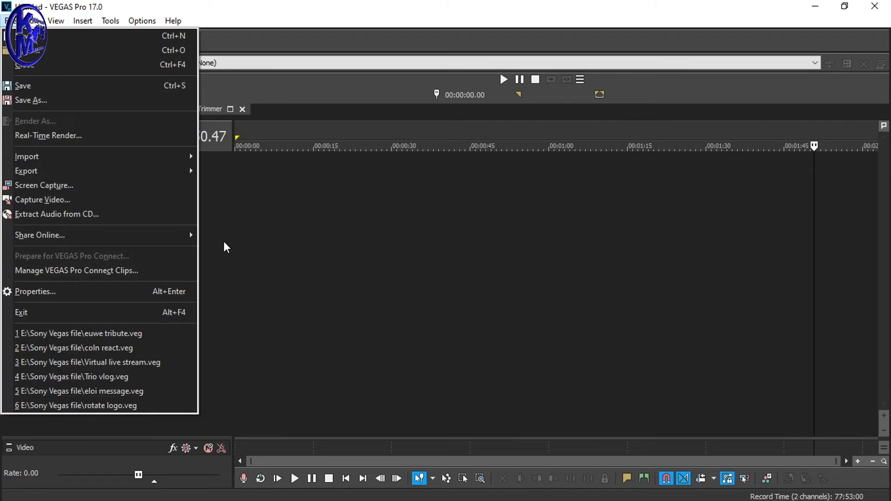
pyautogui.click(248, 2)
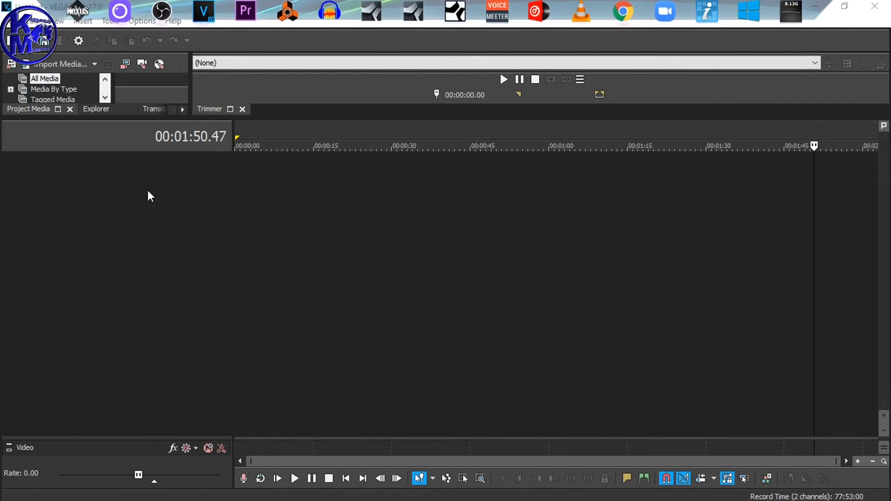
pyautogui.click(129, 21)
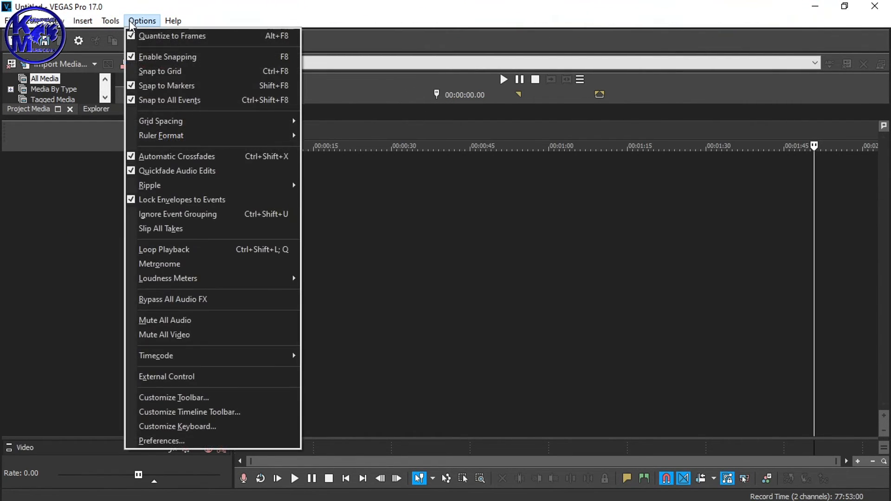
pyautogui.click(102, 21)
pyautogui.click(58, 20)
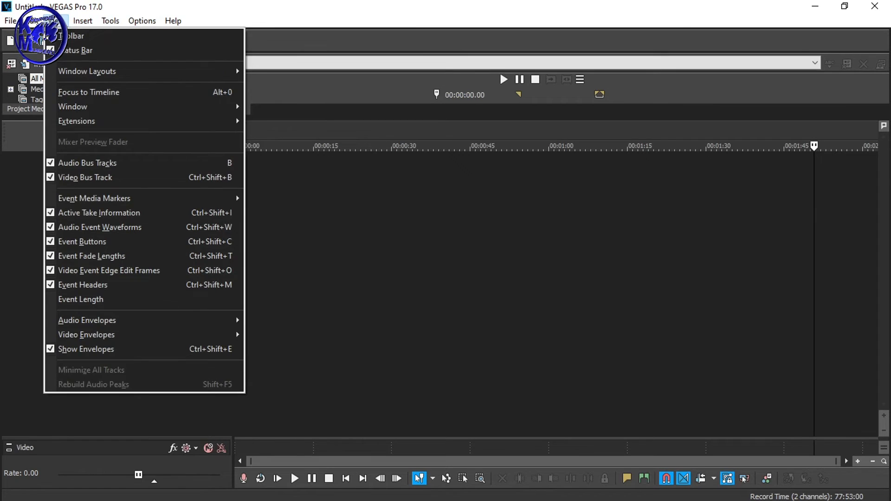
pyautogui.moveTo(10, 20)
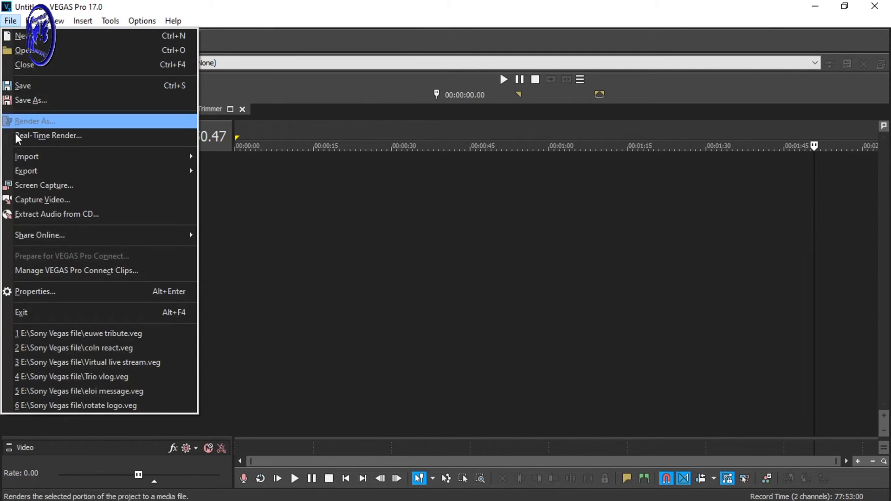
pyautogui.click(265, 380)
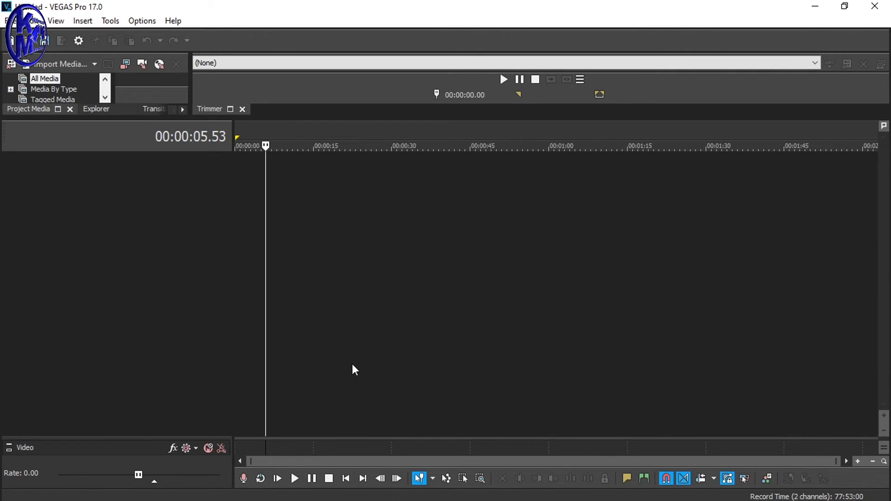